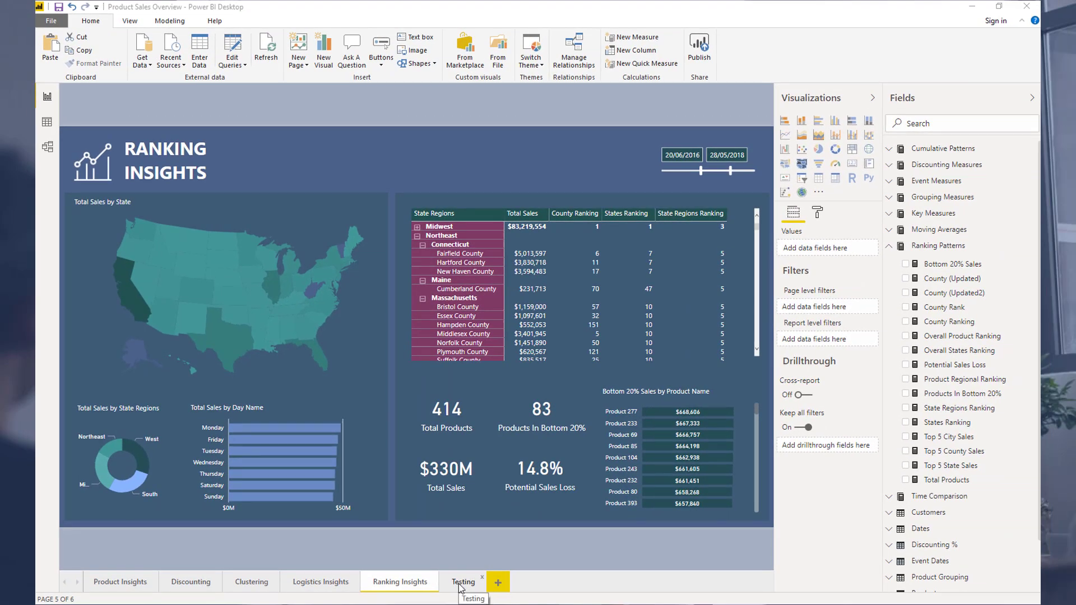
- Go to the Testing page and nudge the county ranking table slightly right
left_click(463, 582)
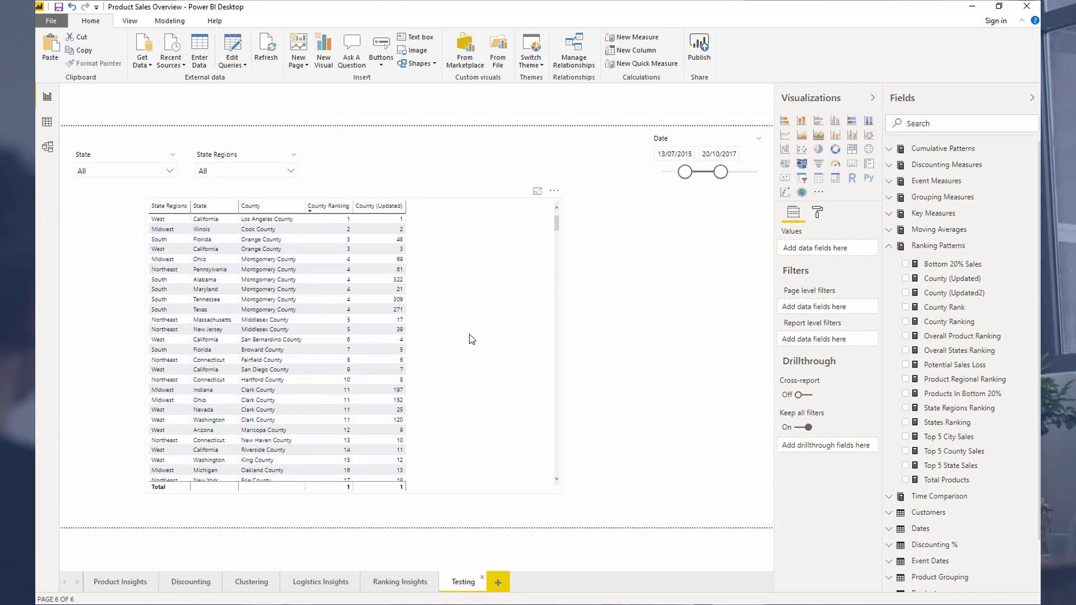
left_click_drag(494, 303, 516, 314)
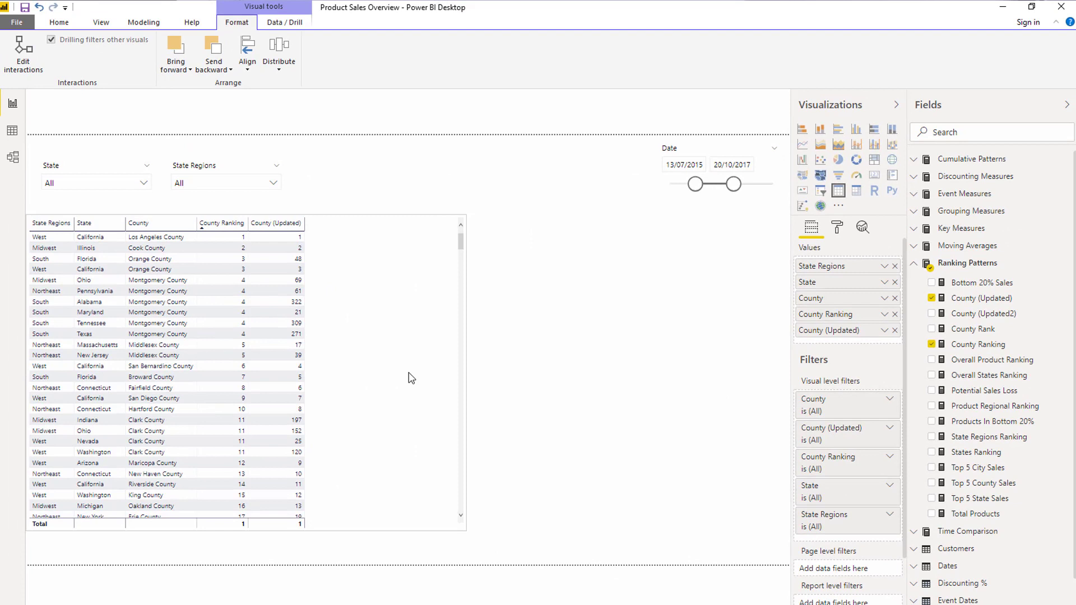
- Narrow the table and duplicate it, keeping only County and County Ranking in the copy
left_click_drag(412, 379, 726, 336)
key("ctrl+c")
key("ctrl+v")
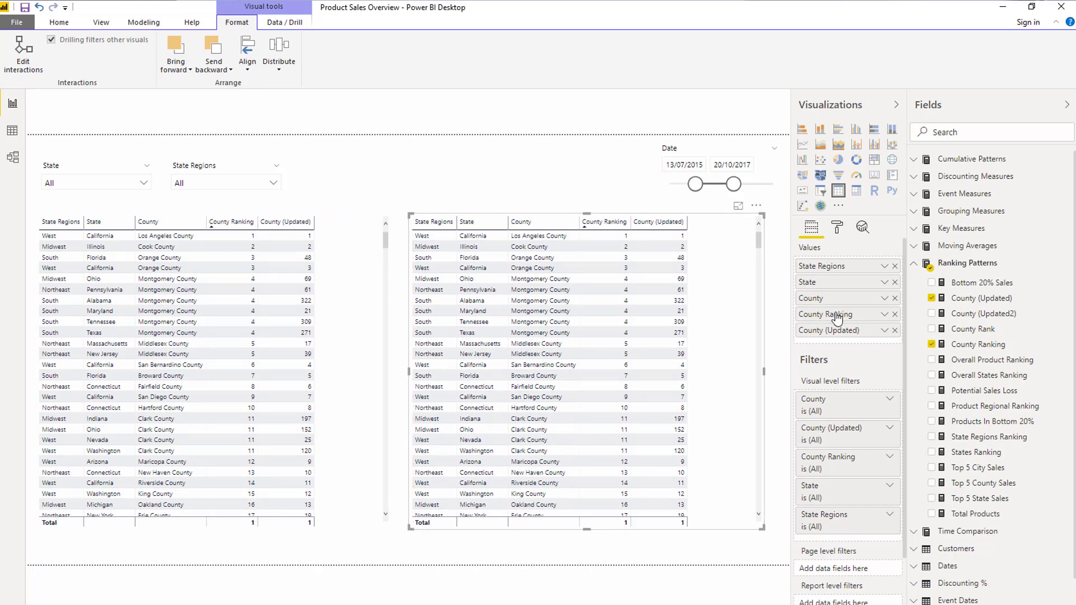
left_click(895, 266)
left_click(894, 267)
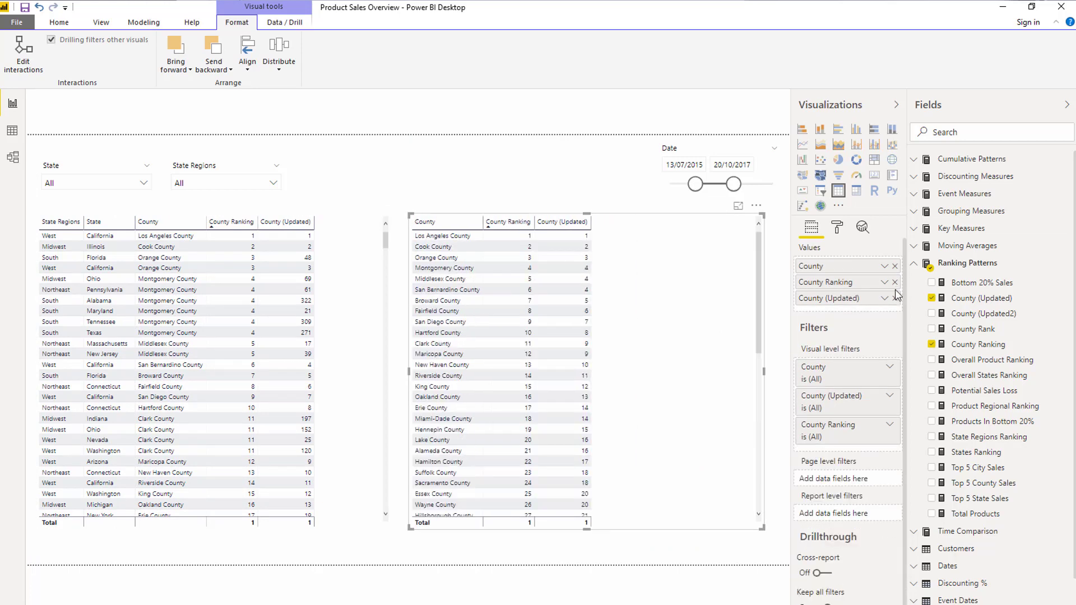
left_click(895, 298)
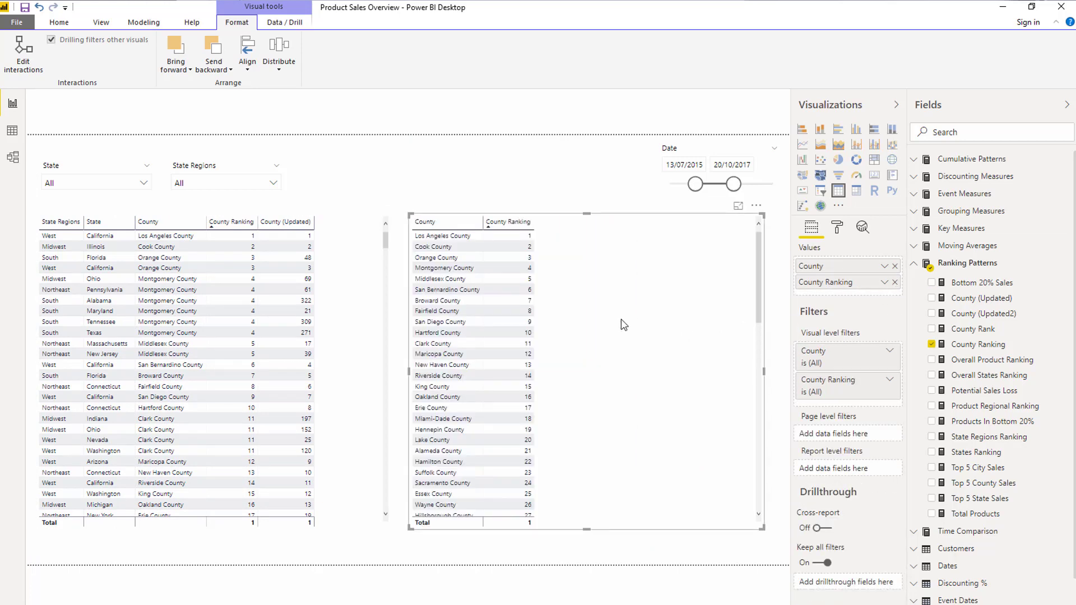
left_click_drag(620, 322, 623, 327)
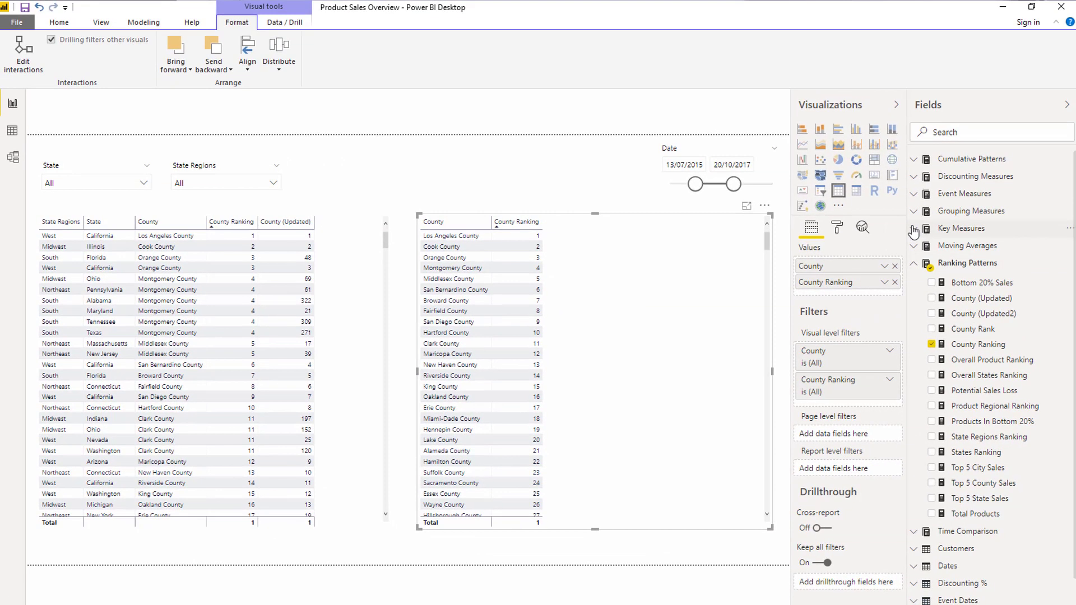
- Add Total Sales from Key Measures to both the right and left county tables
left_click(953, 228)
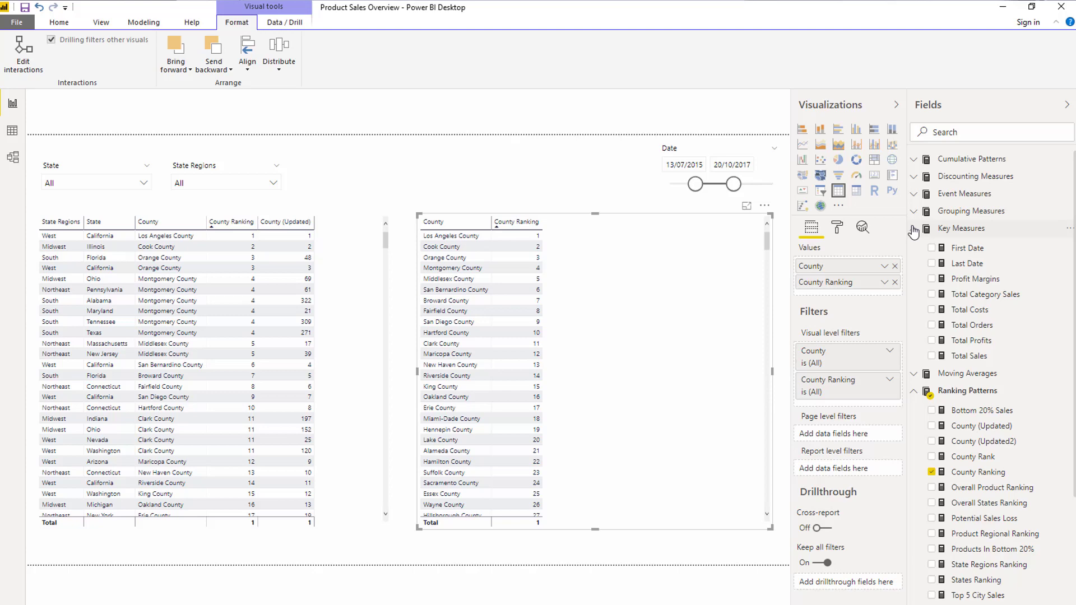
left_click_drag(959, 356, 823, 306)
left_click(345, 344)
left_click_drag(965, 357, 856, 348)
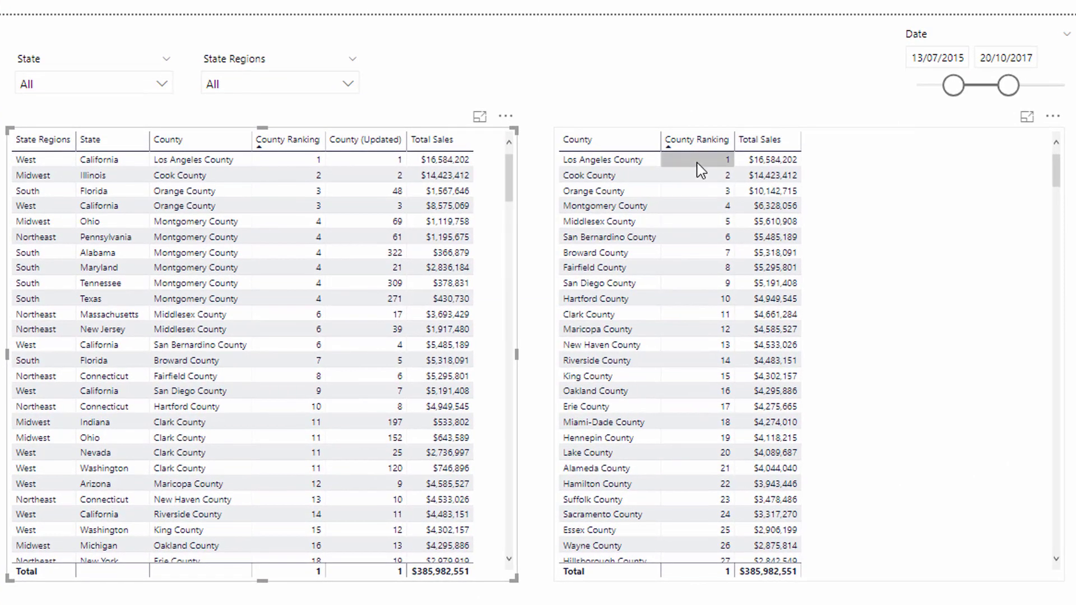
left_click(934, 288)
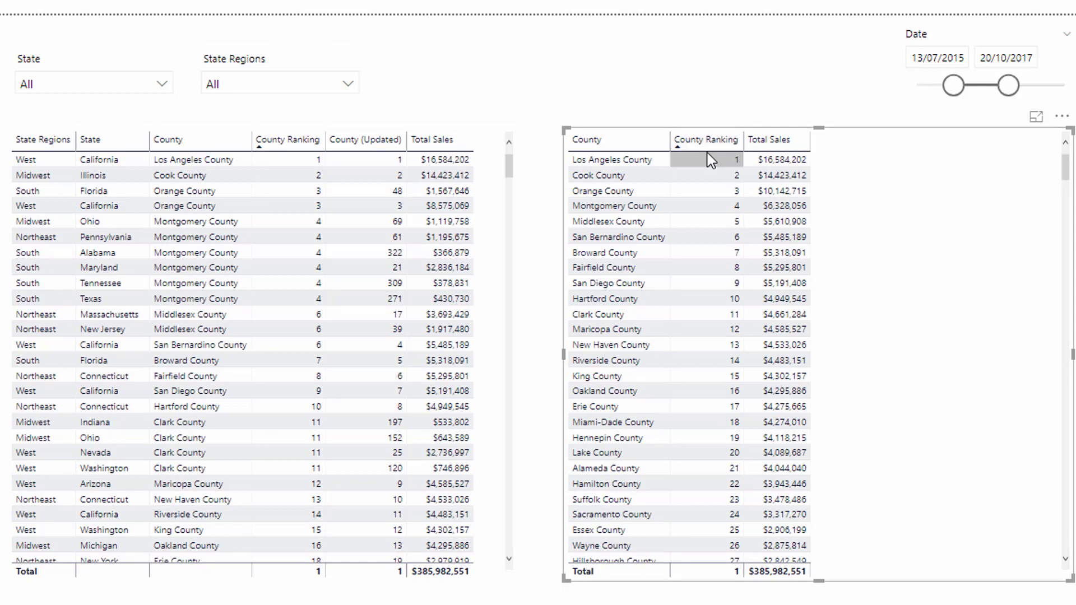
- Expand the State slicer's dropdown list of states
left_click(162, 84)
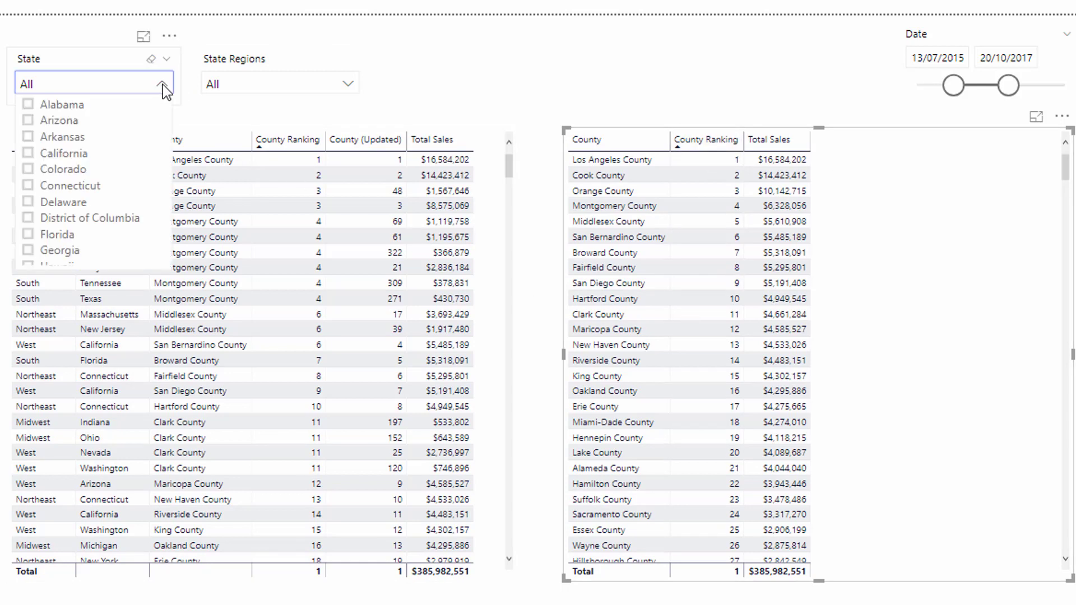
- Filter the State slicer to Colorado, then clear the Colorado filter again
left_click(28, 169)
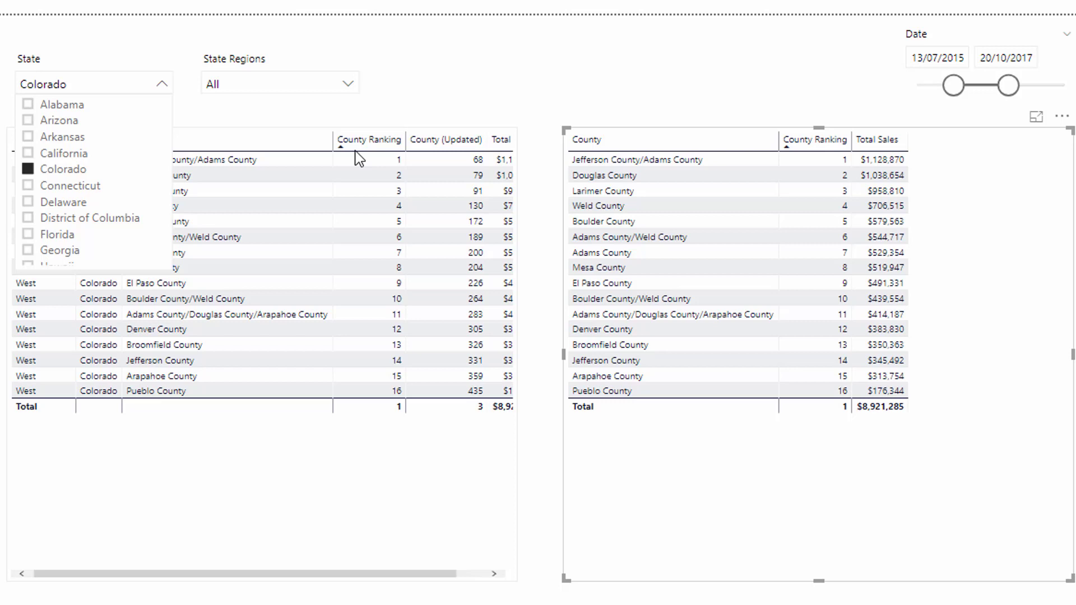
left_click(421, 97)
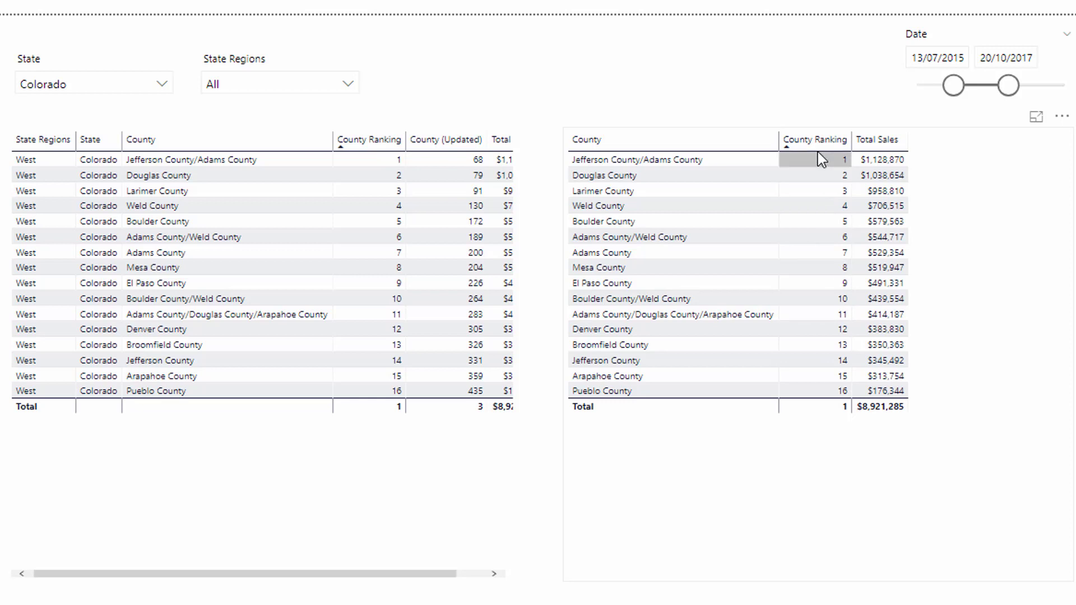
left_click(348, 85)
left_click(254, 90)
left_click_drag(95, 101, 95, 113)
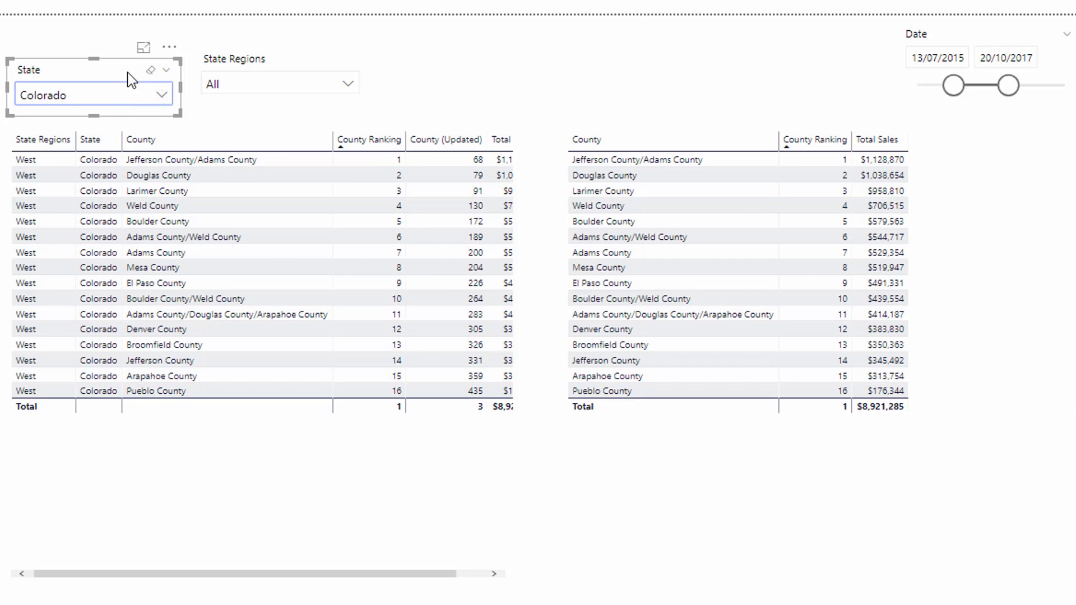
key("ctrl+z")
left_click(162, 83)
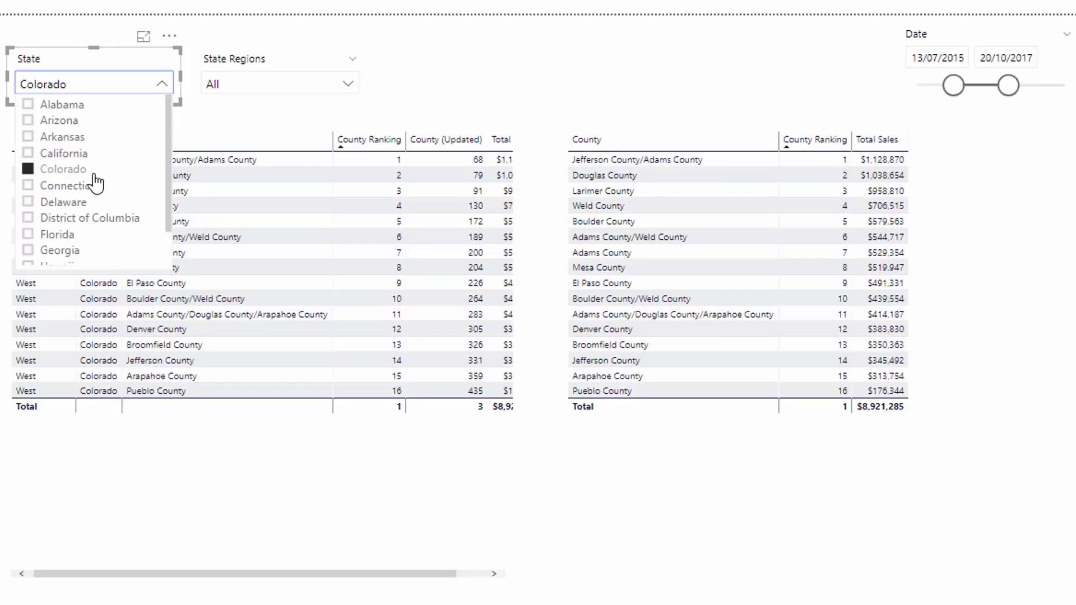
left_click(112, 169)
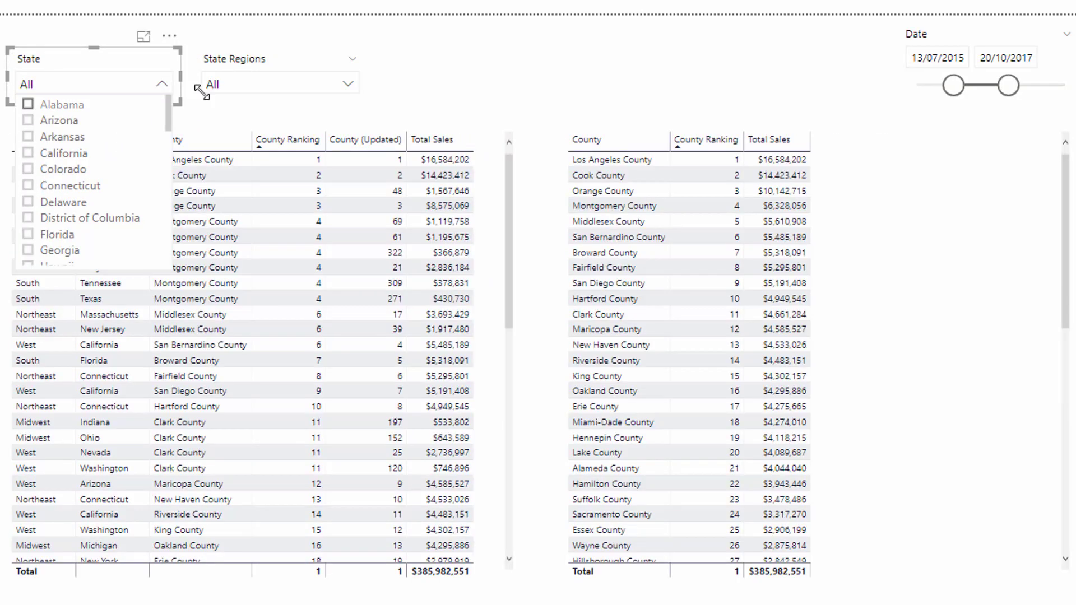
left_click(170, 87)
- Set the State Regions slicer to Northeast
left_click(281, 87)
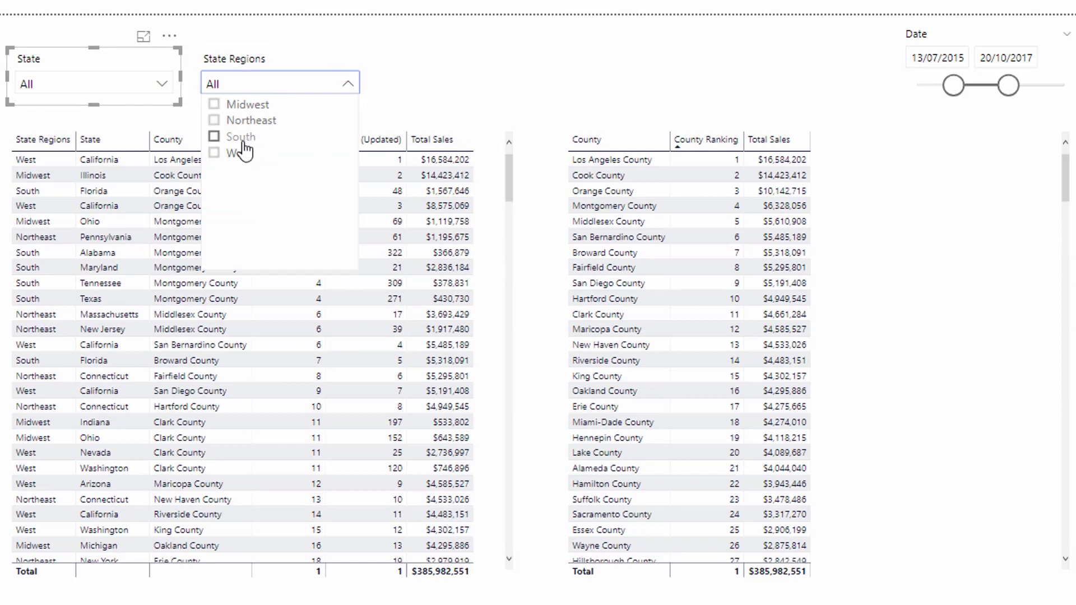
left_click(214, 120)
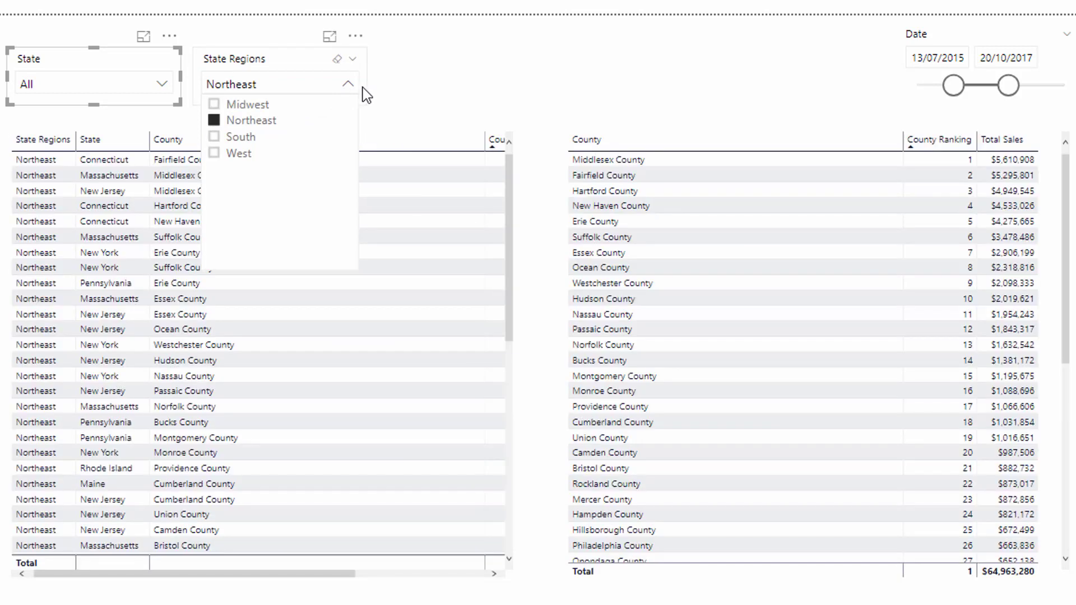
left_click(415, 86)
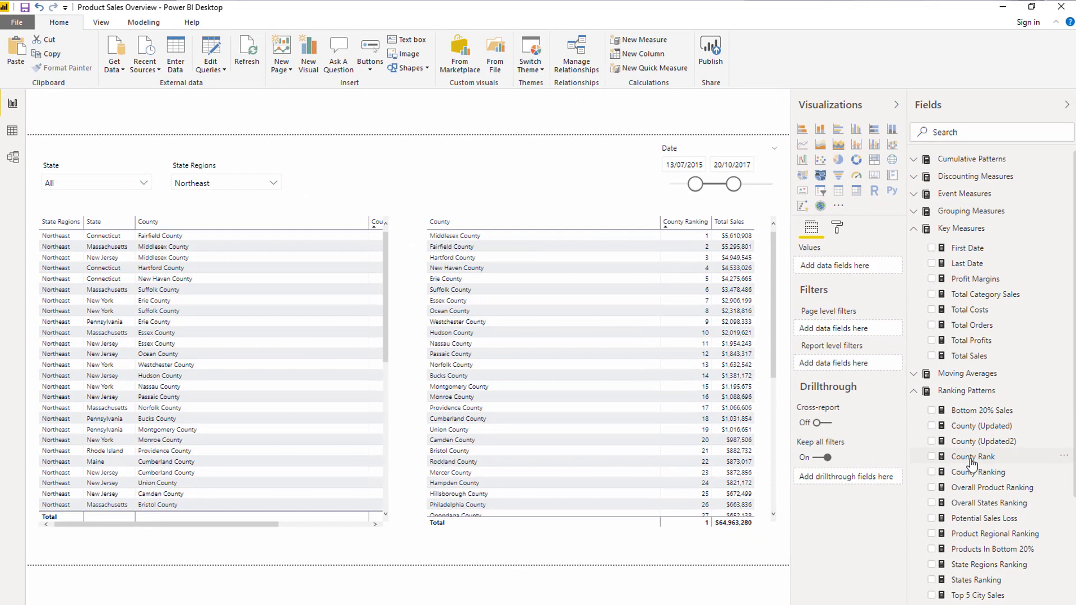
- Show the County Rank formula and highlight its ALL( Regions[County] ) argument
left_click(972, 458)
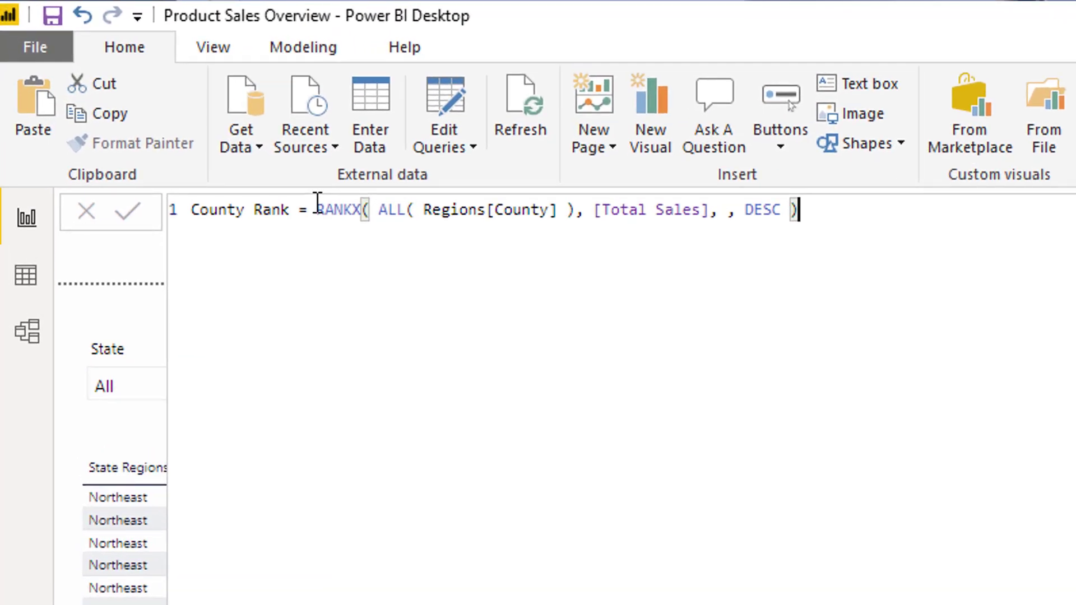
left_click(317, 202)
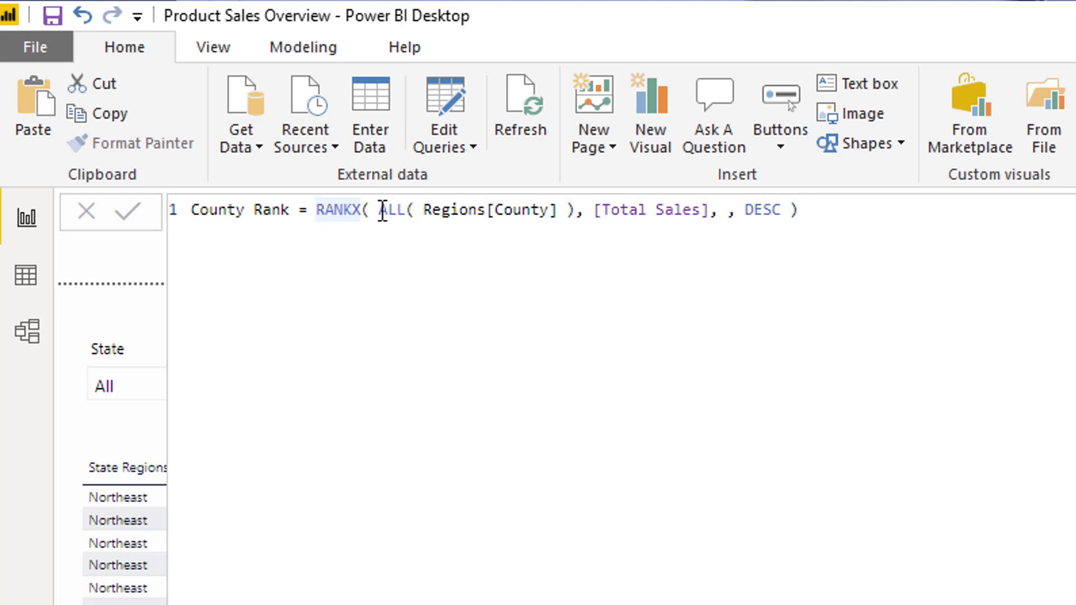
left_click_drag(380, 211, 583, 223)
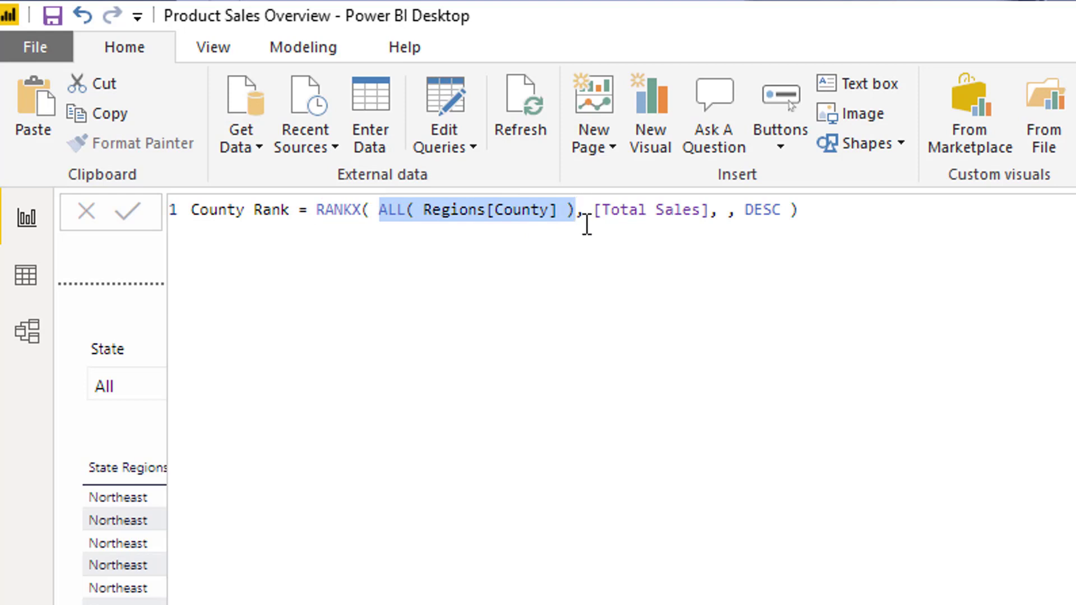
left_click(383, 209)
left_click_drag(383, 210, 576, 210)
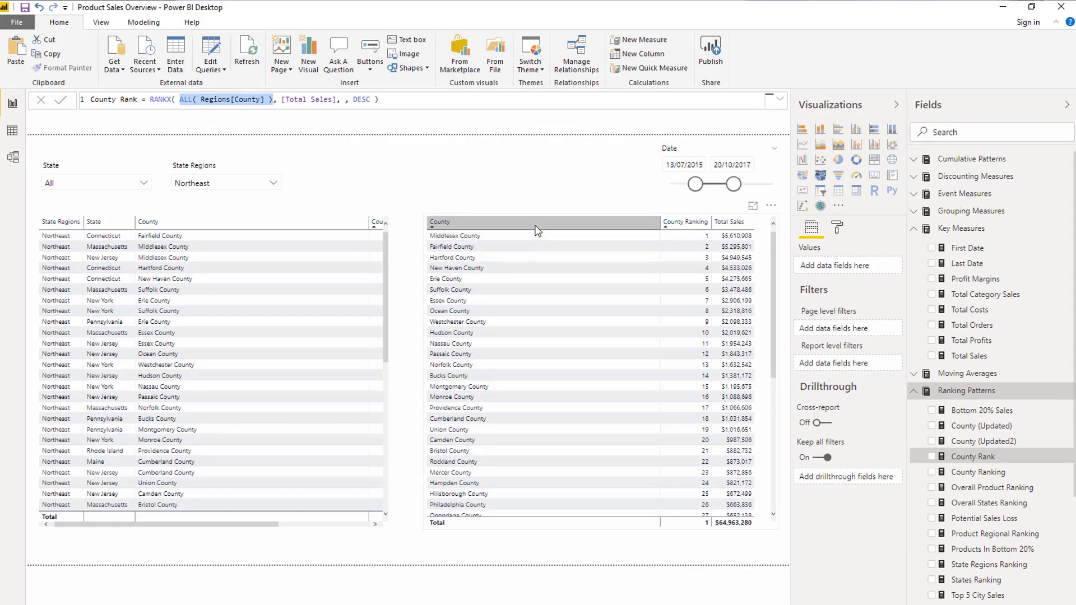
- Show the County Ranking formula and trace its CALCULATE, RANKX and ALLSELECTED lines
left_click(978, 475)
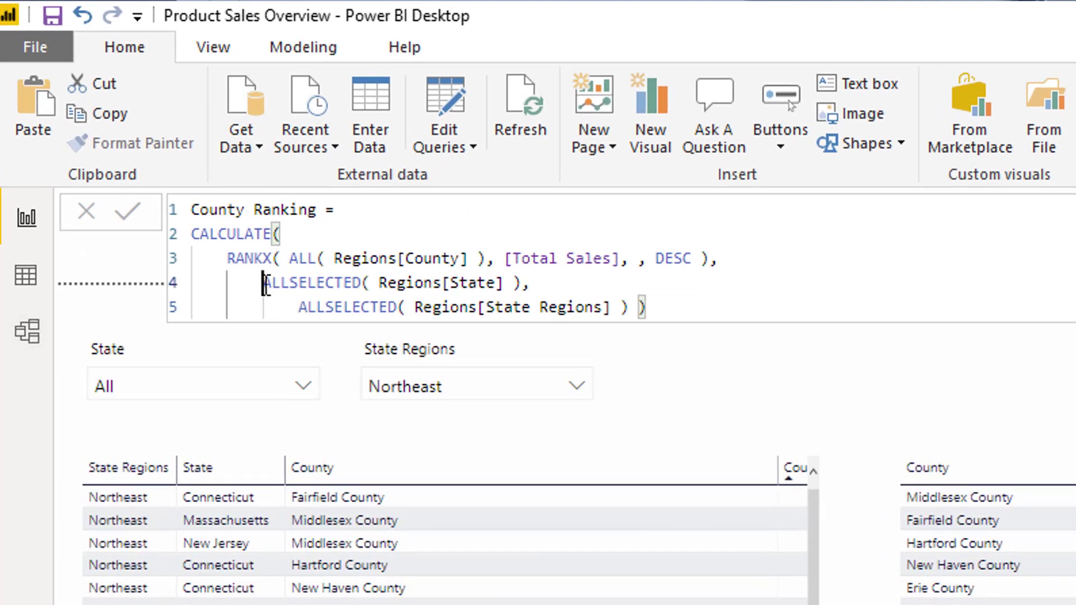
left_click_drag(265, 284, 699, 314)
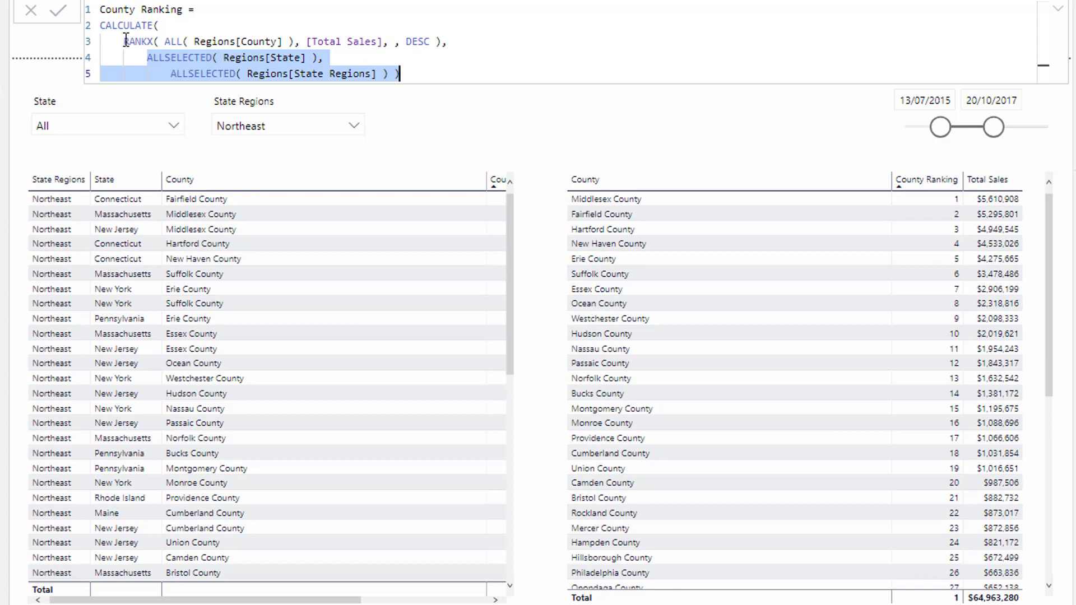
left_click_drag(124, 41, 447, 41)
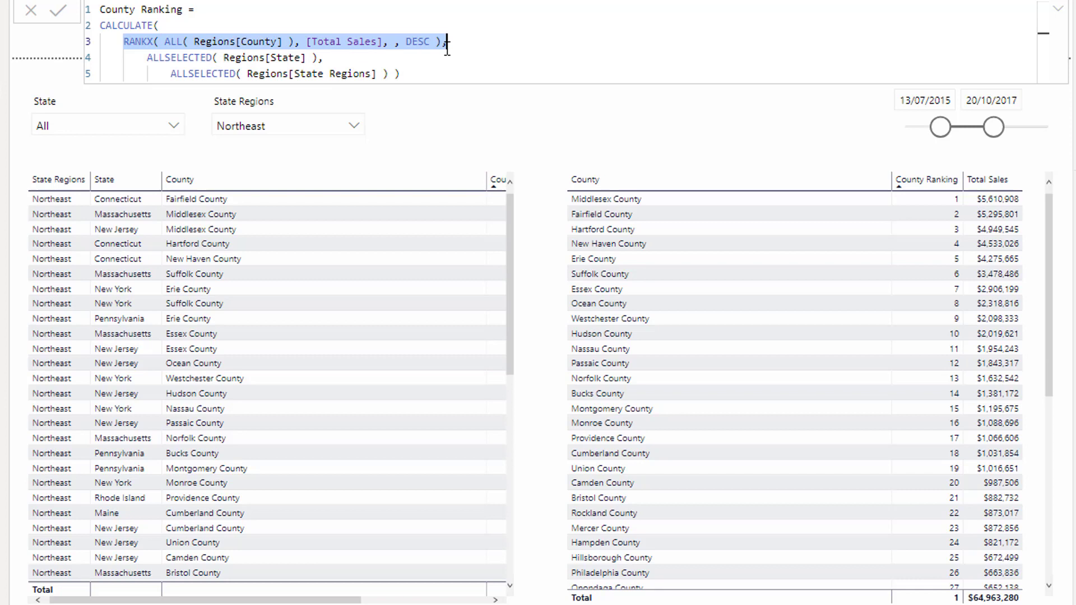
left_click_drag(160, 25, 101, 25)
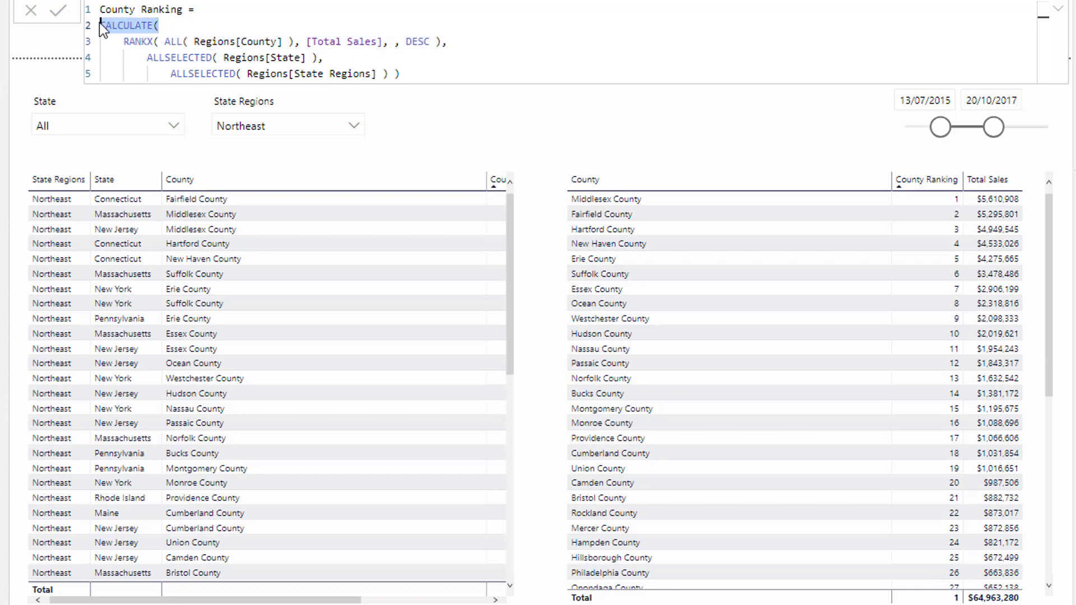
left_click_drag(147, 57, 430, 82)
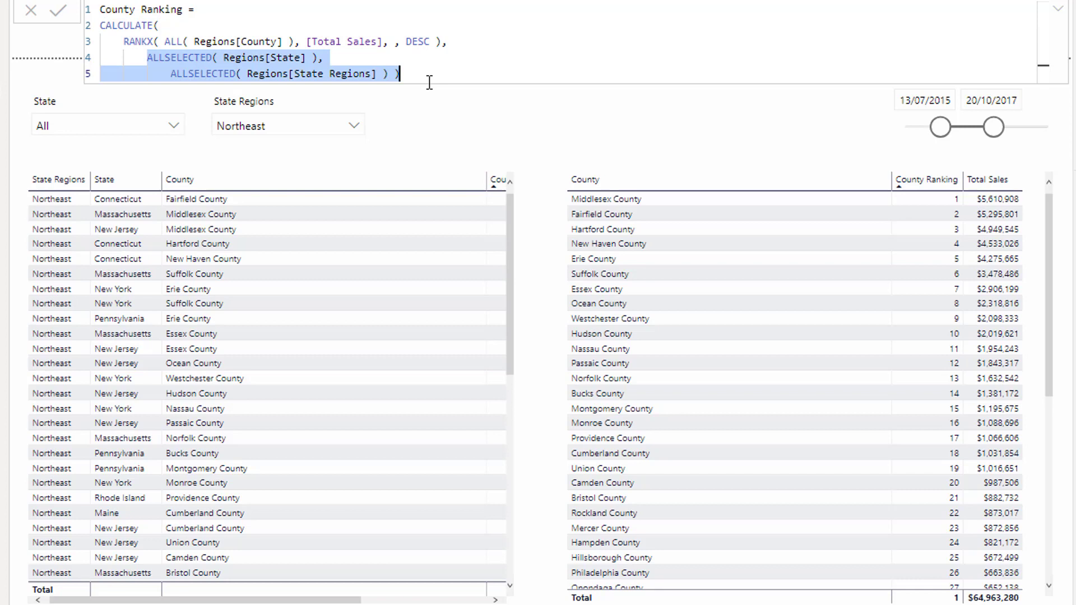
left_click_drag(447, 41, 123, 41)
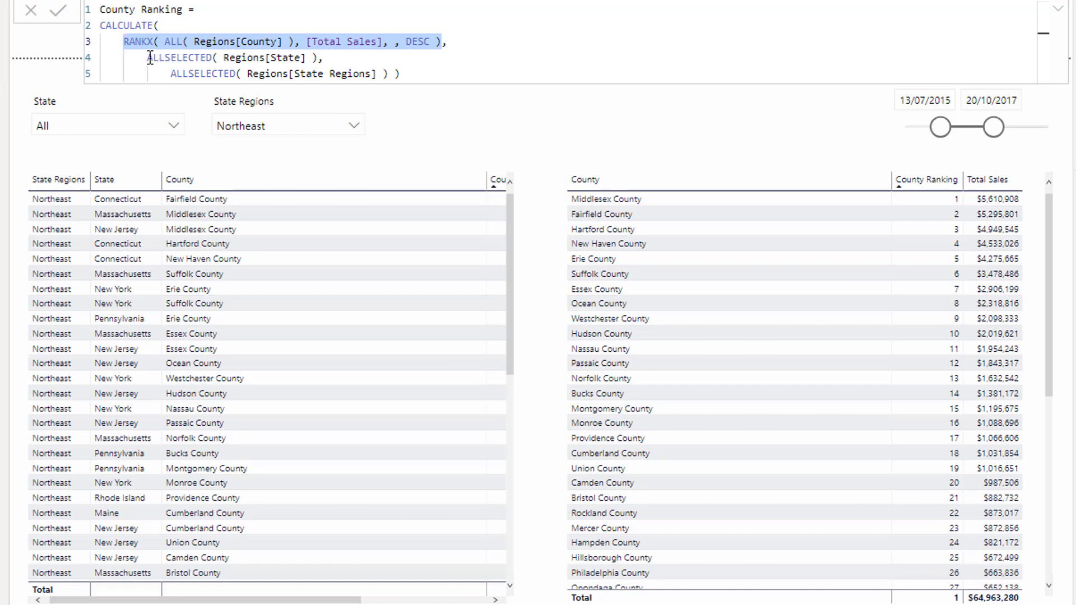
- Highlight the ALLSELECTED State and State Regions lines, then filter the State slicer to Massachusetts
left_click_drag(148, 58, 342, 58)
left_click(171, 73)
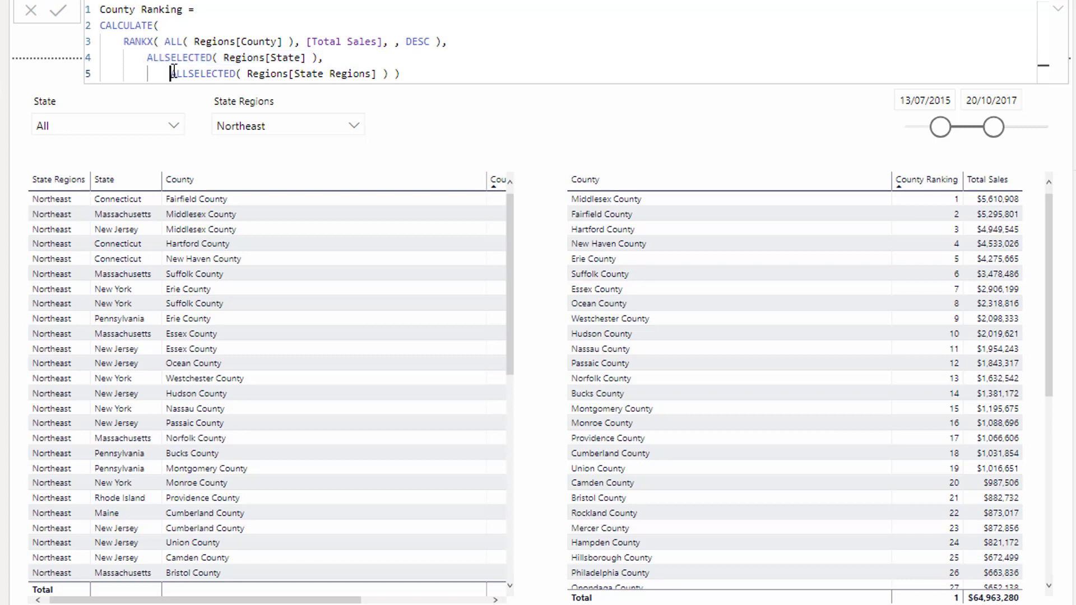
left_click_drag(171, 74, 400, 73)
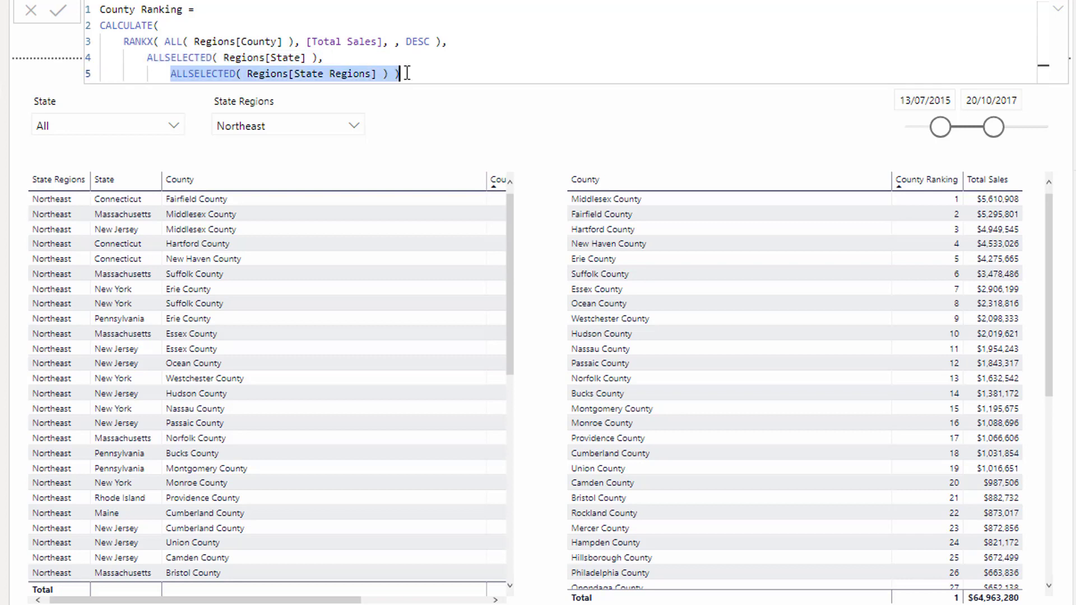
left_click(171, 74)
left_click_drag(171, 74, 470, 96)
left_click(171, 126)
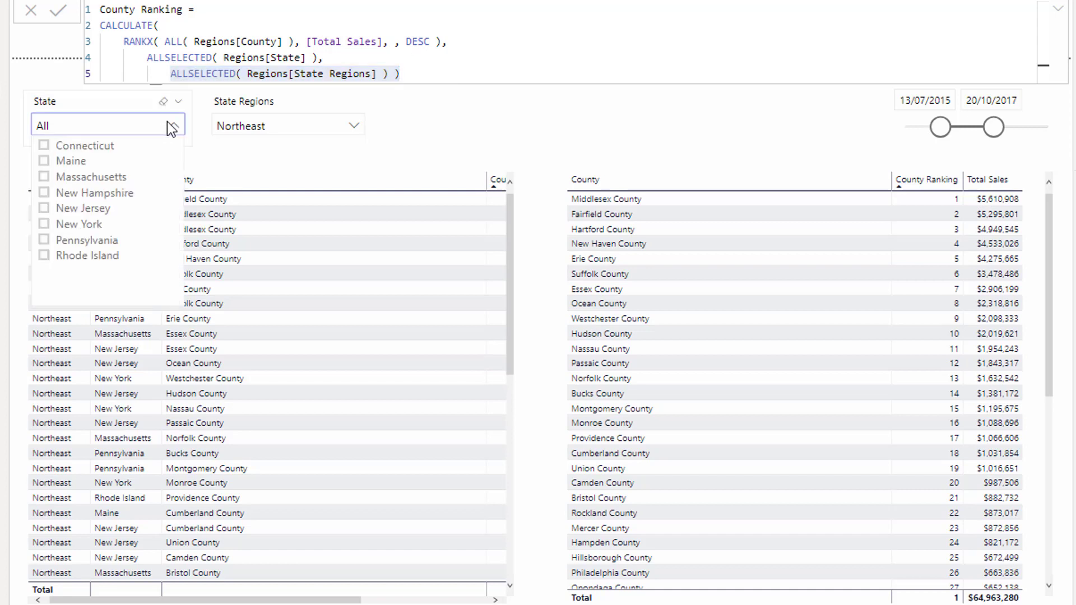
left_click(90, 176)
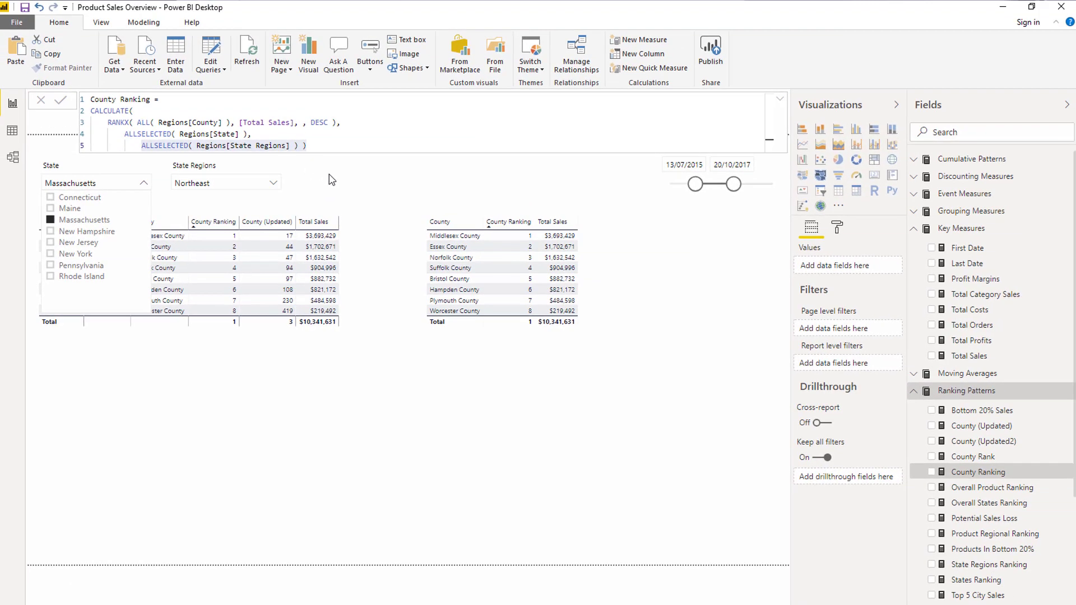
- Close the formula bar and clear Northeast from the State Regions slicer
left_click(331, 180)
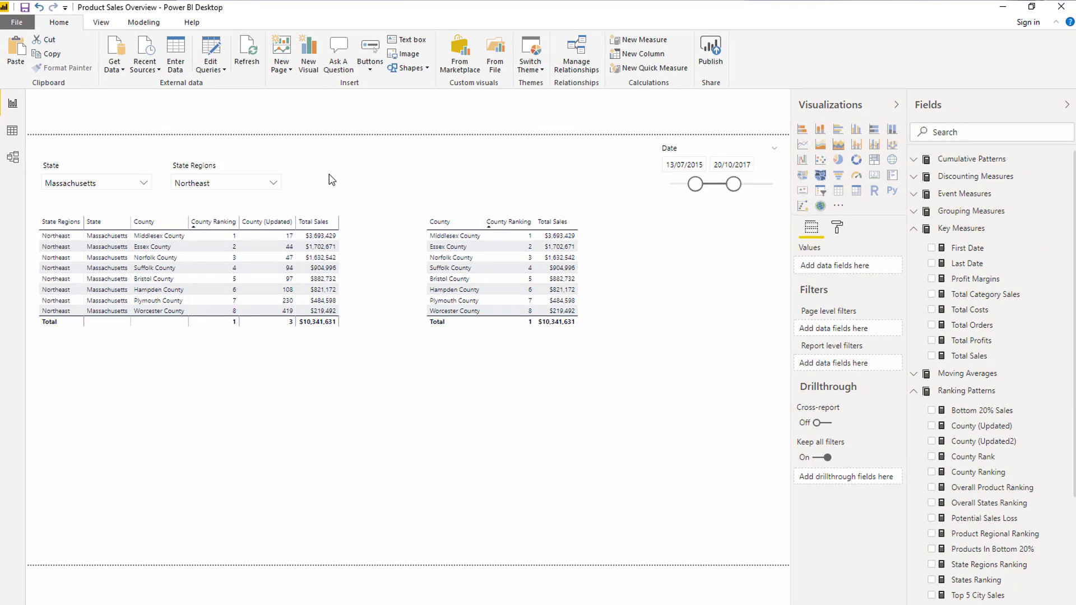
left_click(647, 269)
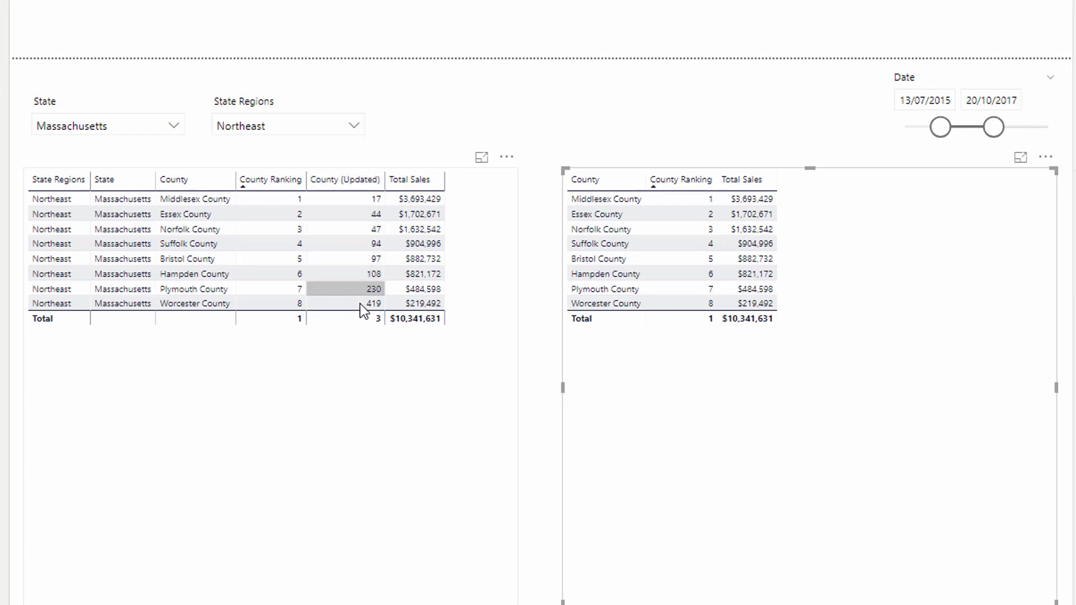
left_click(164, 124)
left_click(39, 179)
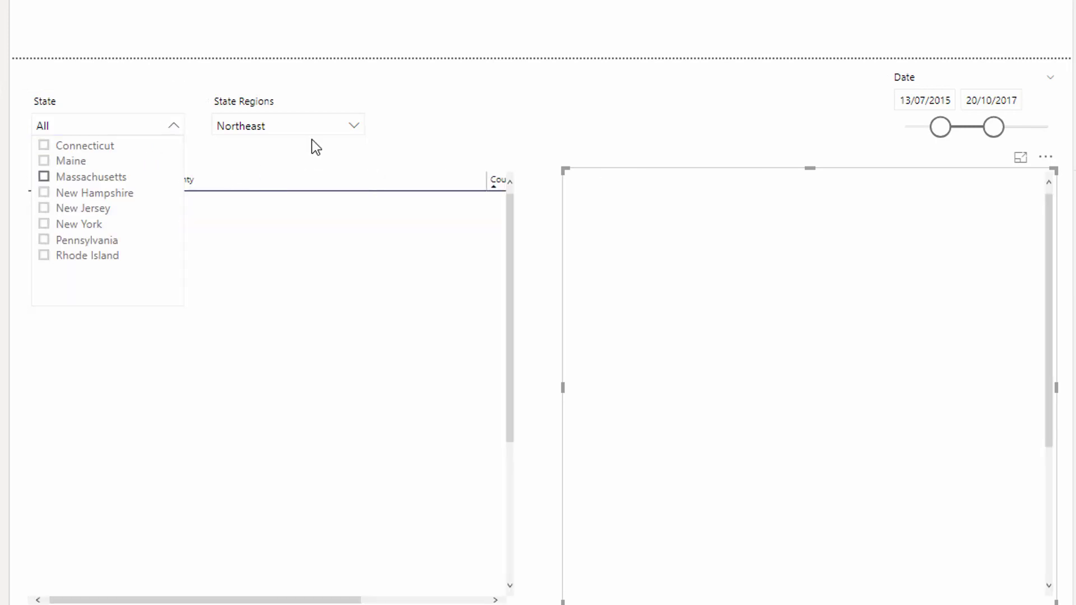
key("ctrl+z")
left_click(359, 126)
left_click(224, 146)
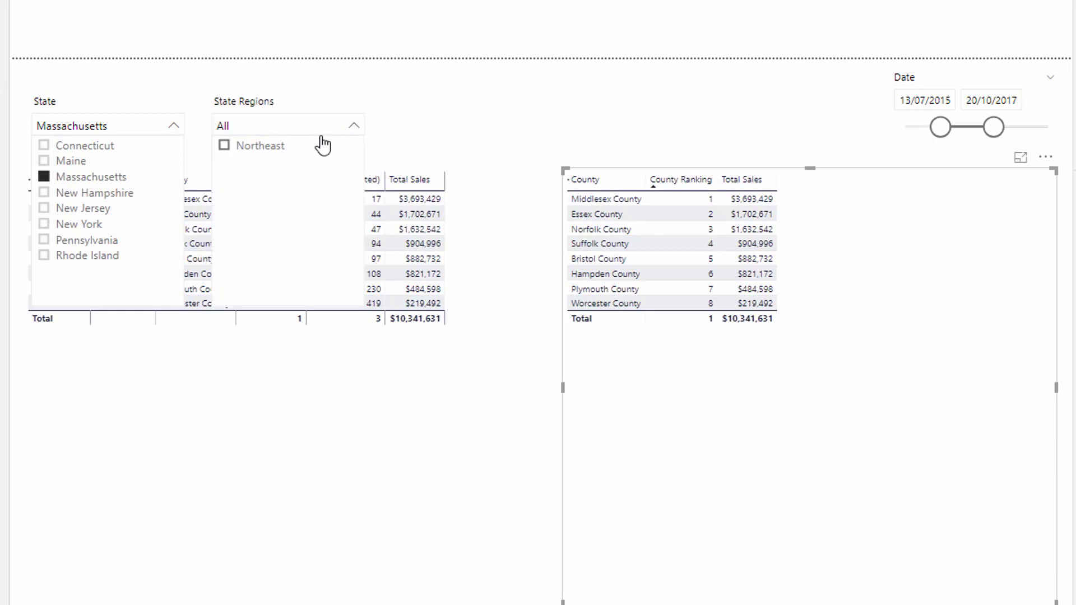
left_click(354, 125)
left_click(172, 126)
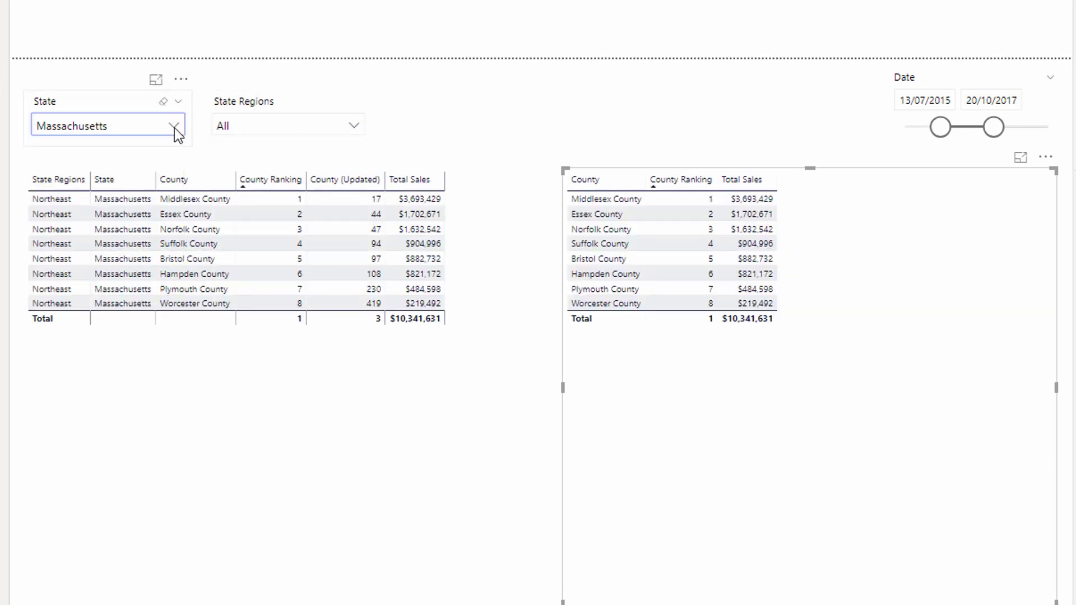
- Remove the Massachusetts state filter and scroll the left table right to County (Updated)
left_click(173, 126)
scroll(95, 196, "down", 4)
left_click(87, 211)
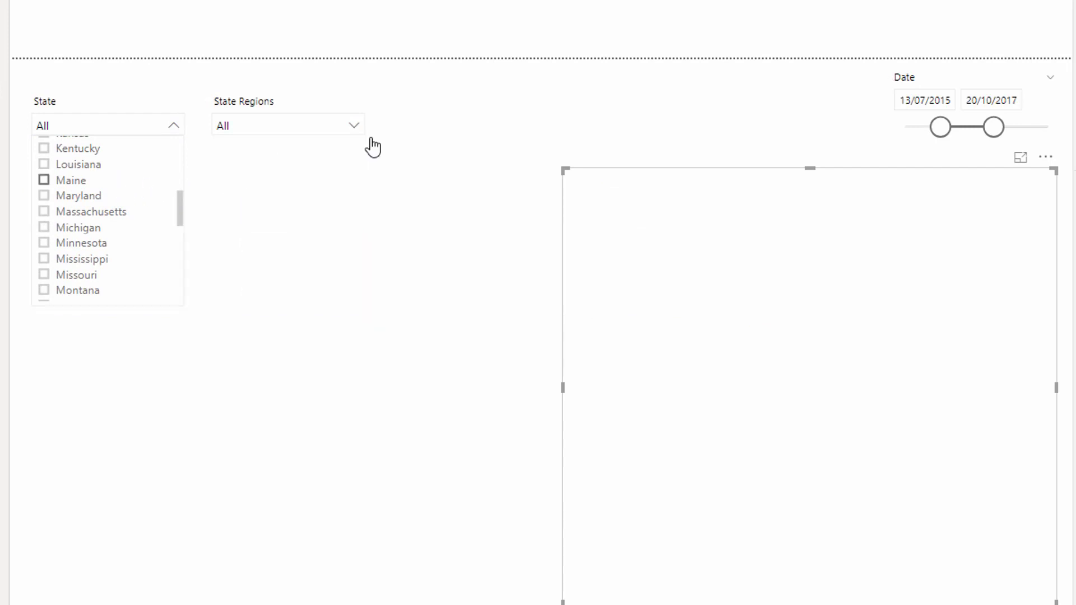
left_click(483, 130)
left_click(362, 181)
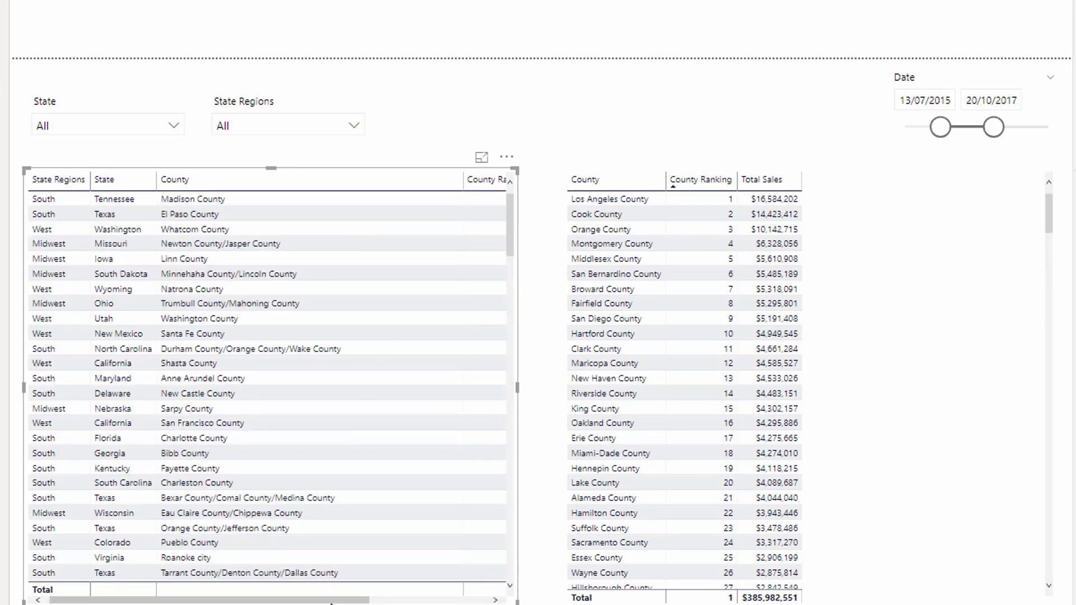
left_click_drag(235, 600, 350, 601)
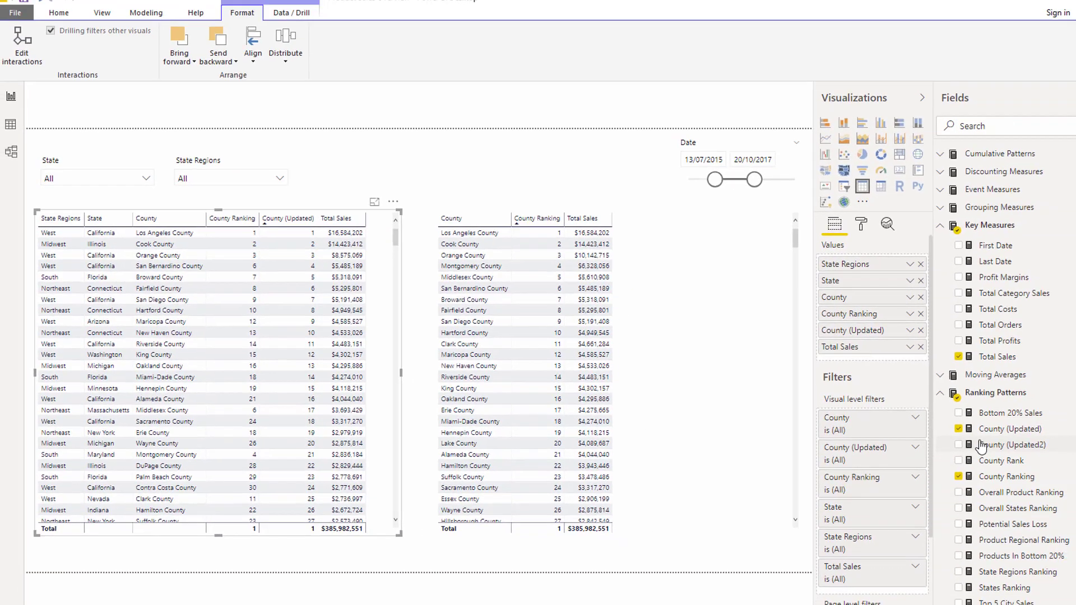
- Show the County (Updated) formula, highlight its ALL and VALUES lines, then switch to Data view
scroll(988, 341, "down", 5)
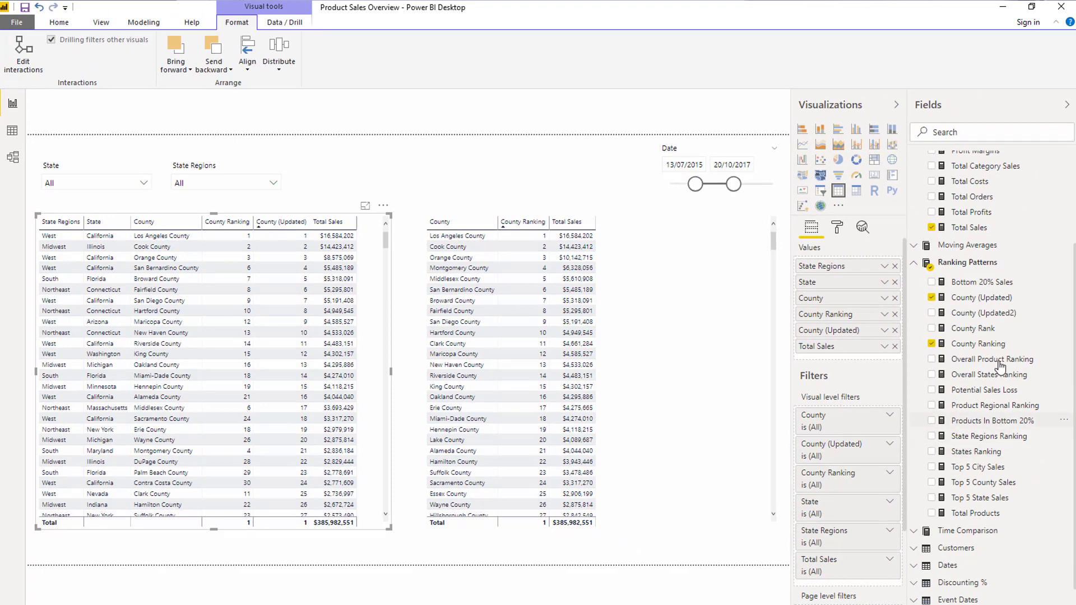
left_click(981, 297)
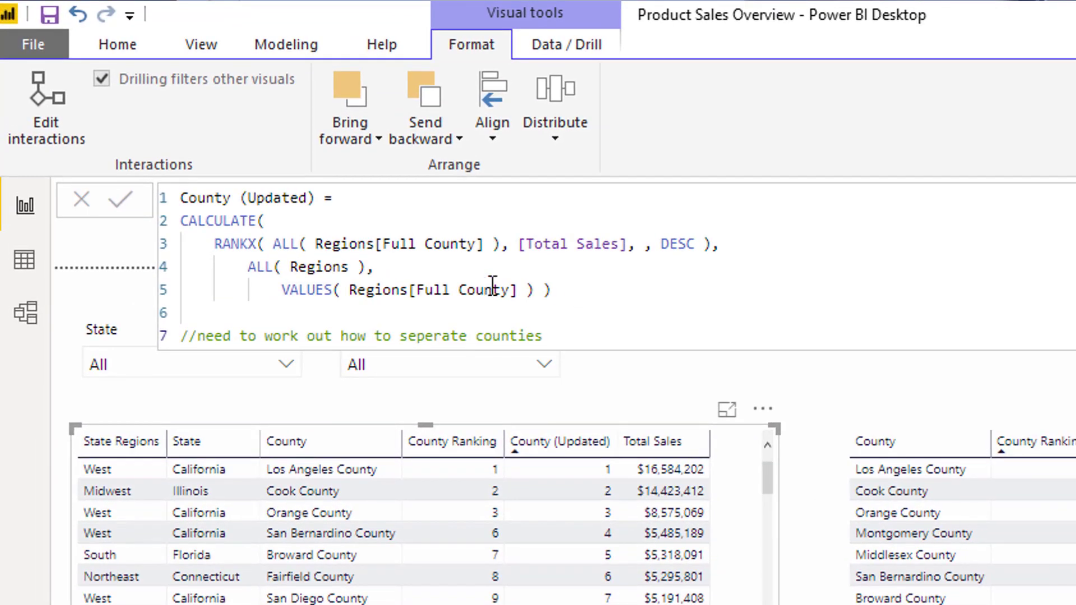
left_click_drag(551, 289, 190, 275)
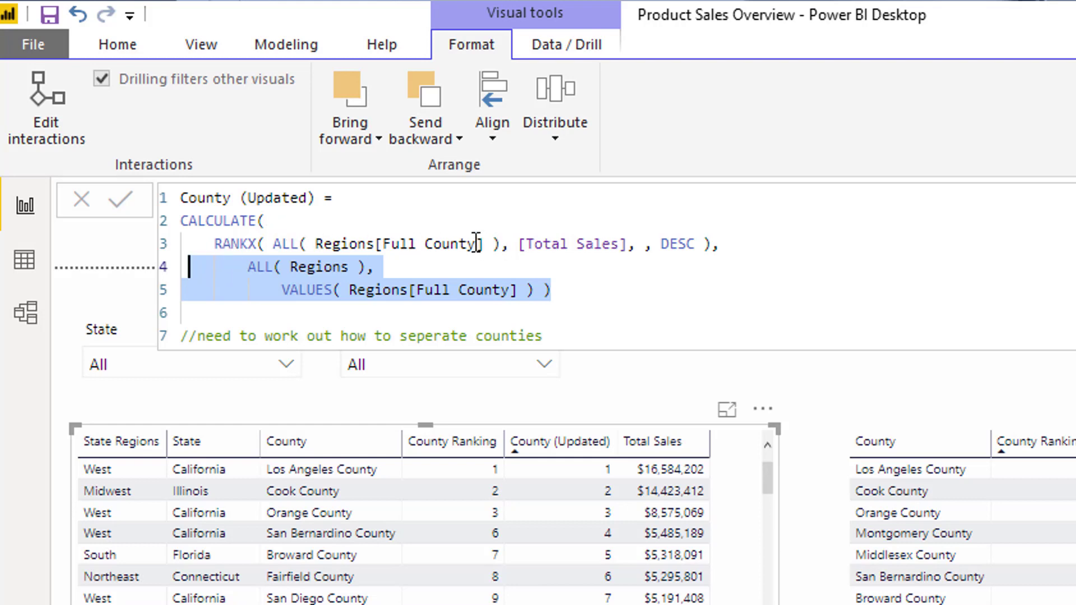
left_click(22, 263)
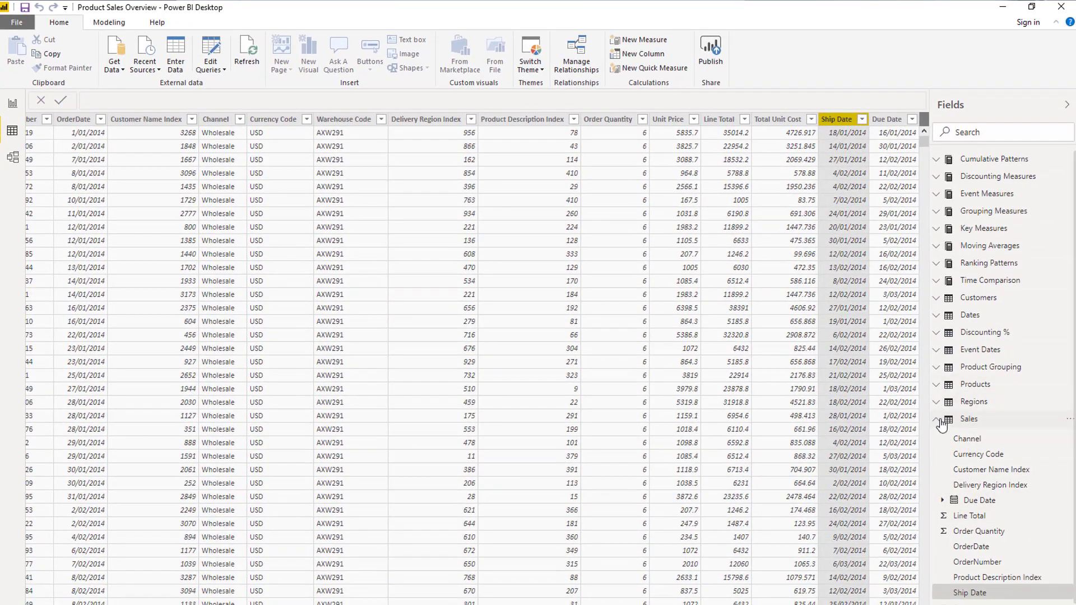
- Inspect the Regions table's County and Full County columns, then return to Report view
left_click(936, 419)
left_click(978, 405)
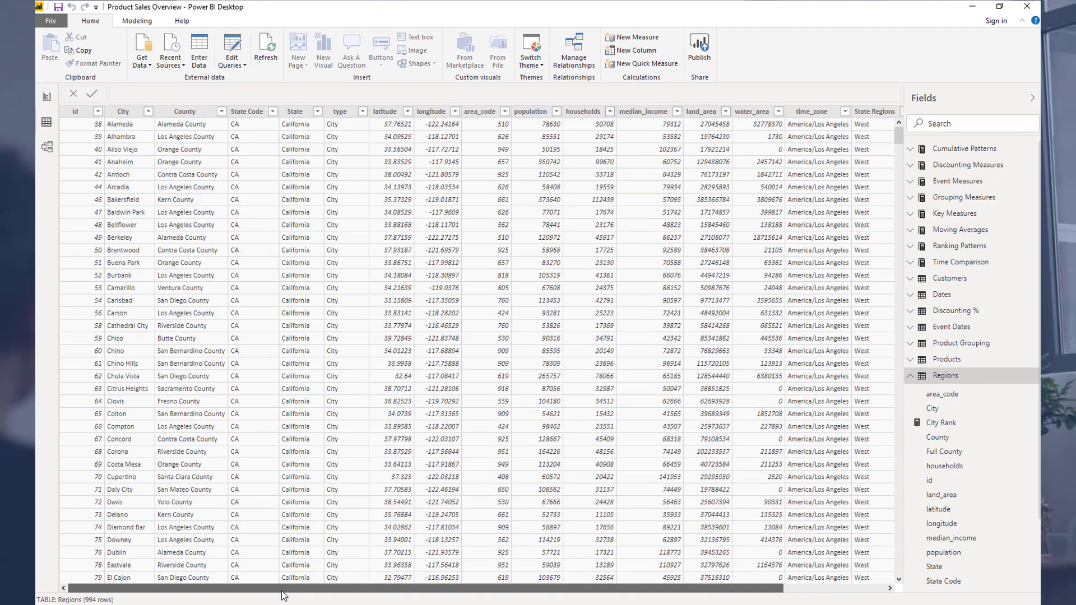
scroll(408, 604, "right", 5)
left_click(154, 588)
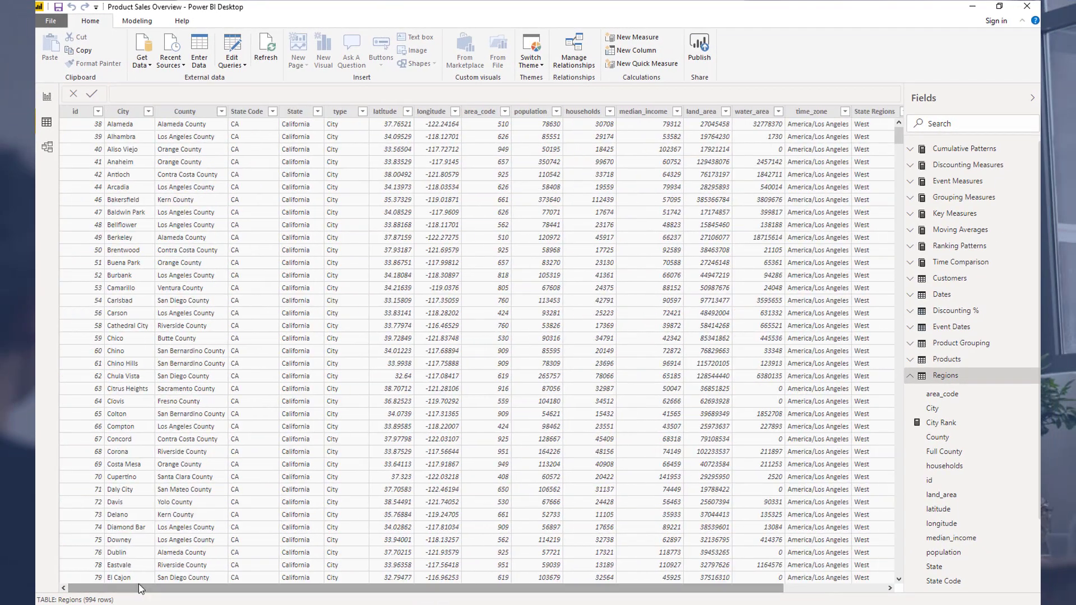
left_click(197, 117)
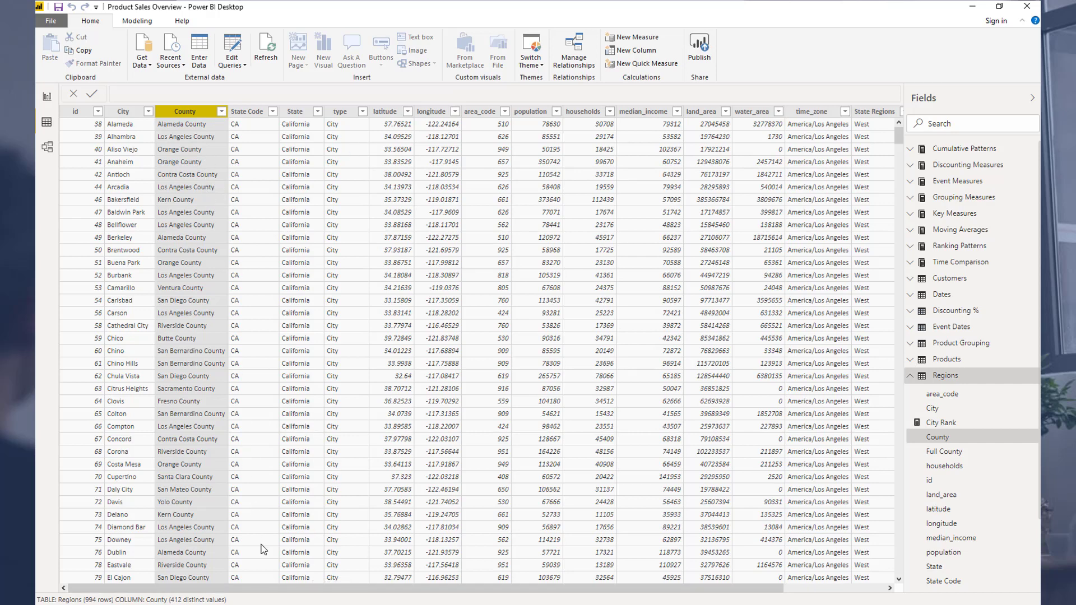
left_click_drag(286, 589, 390, 589)
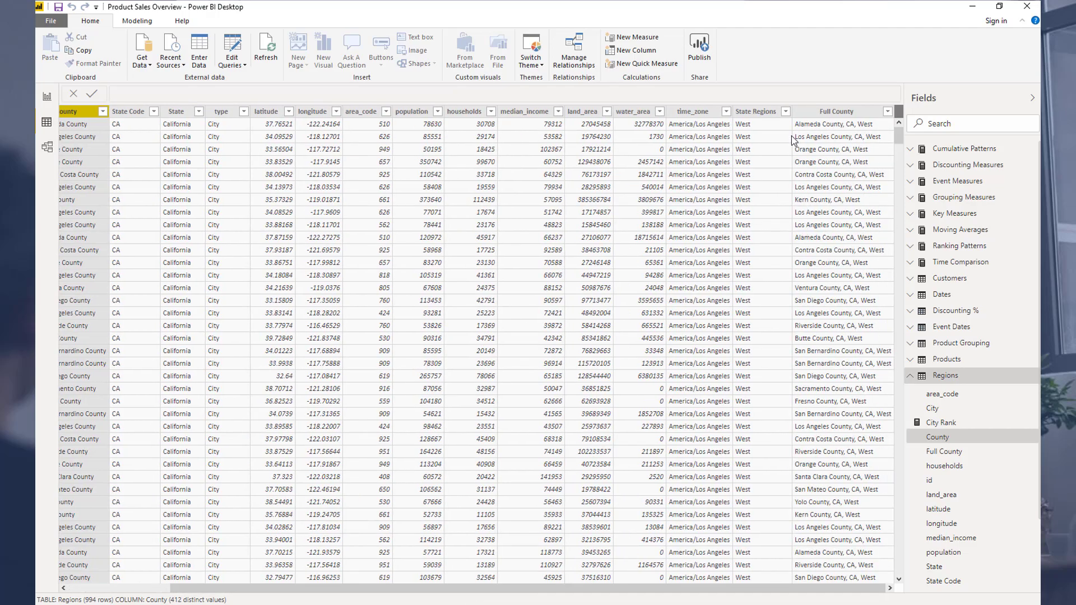
left_click(819, 112)
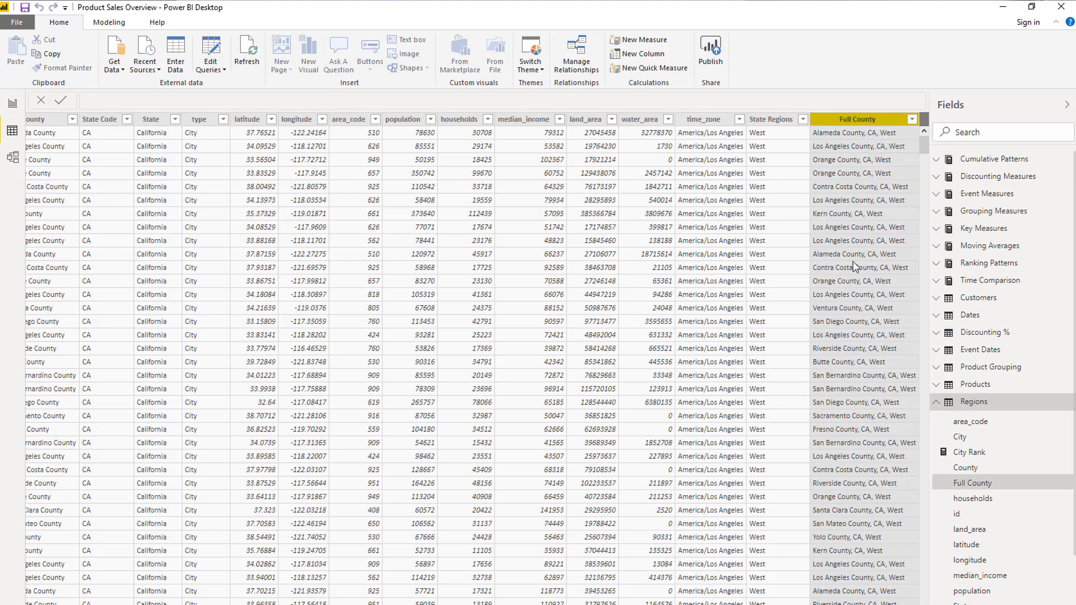
left_click(12, 104)
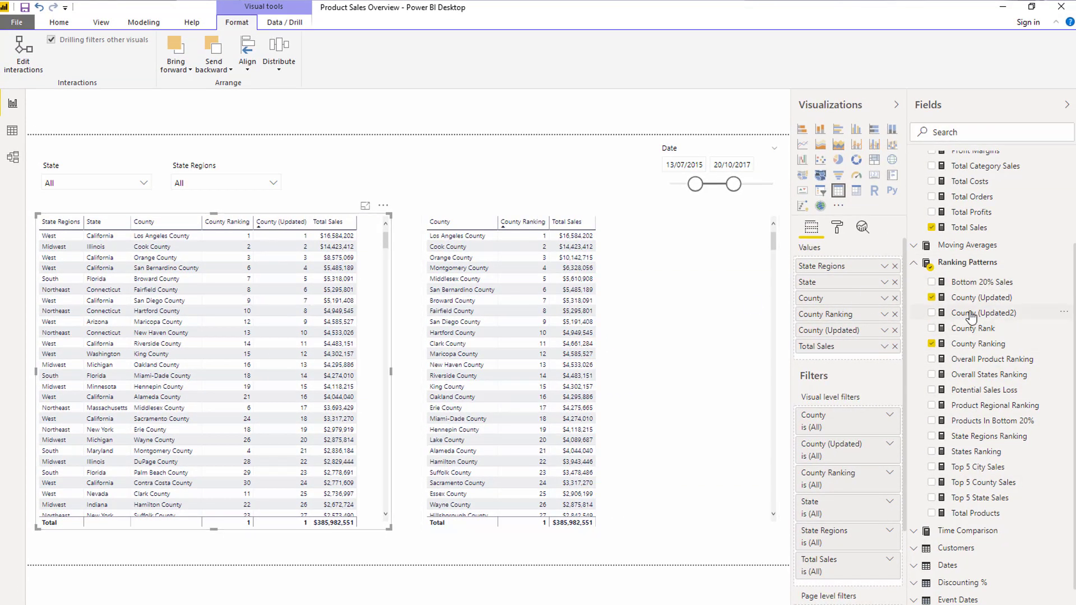
- Open the County (Updated) formula and highlight its RANKX line
left_click(979, 297)
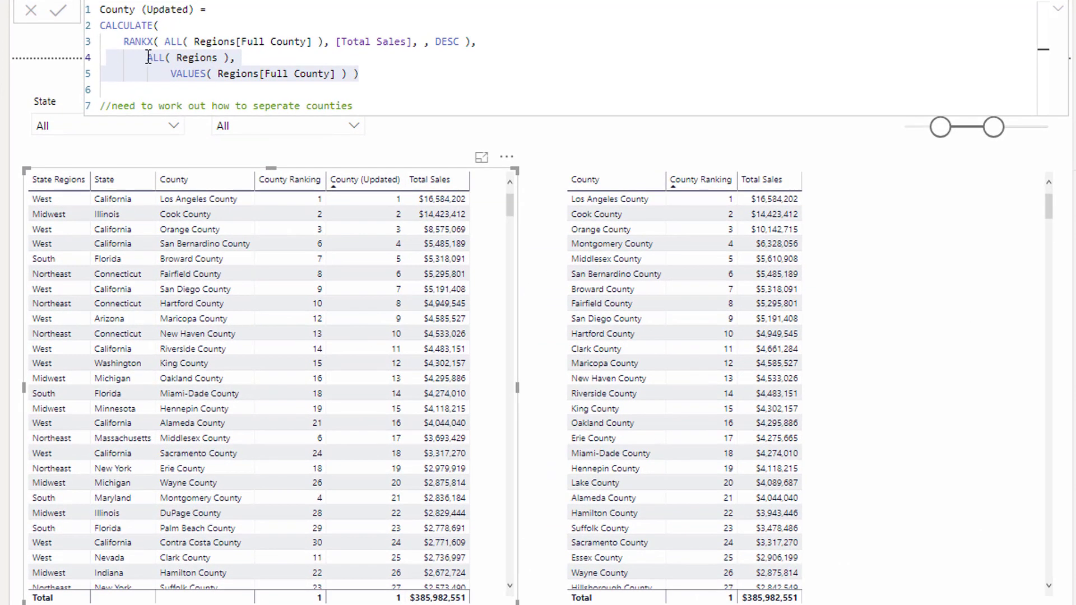
left_click(148, 57)
left_click(124, 42)
key("shift+End")
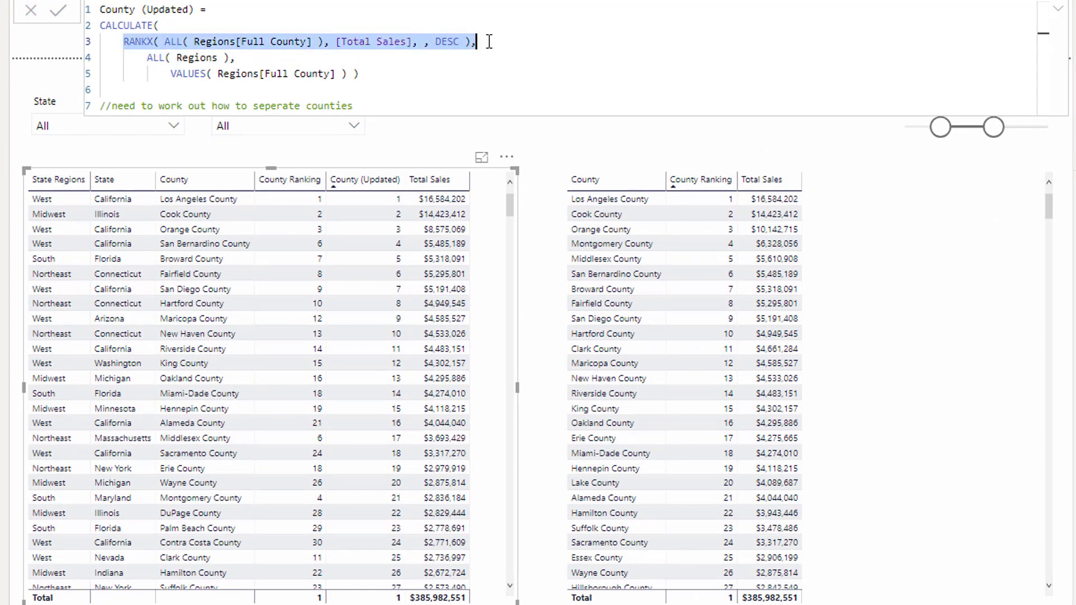
left_click(148, 58)
- Highlight the ALL( Regions ) and VALUES( Regions[Full County] ) arguments in turn, twice each
left_click_drag(148, 58, 248, 60)
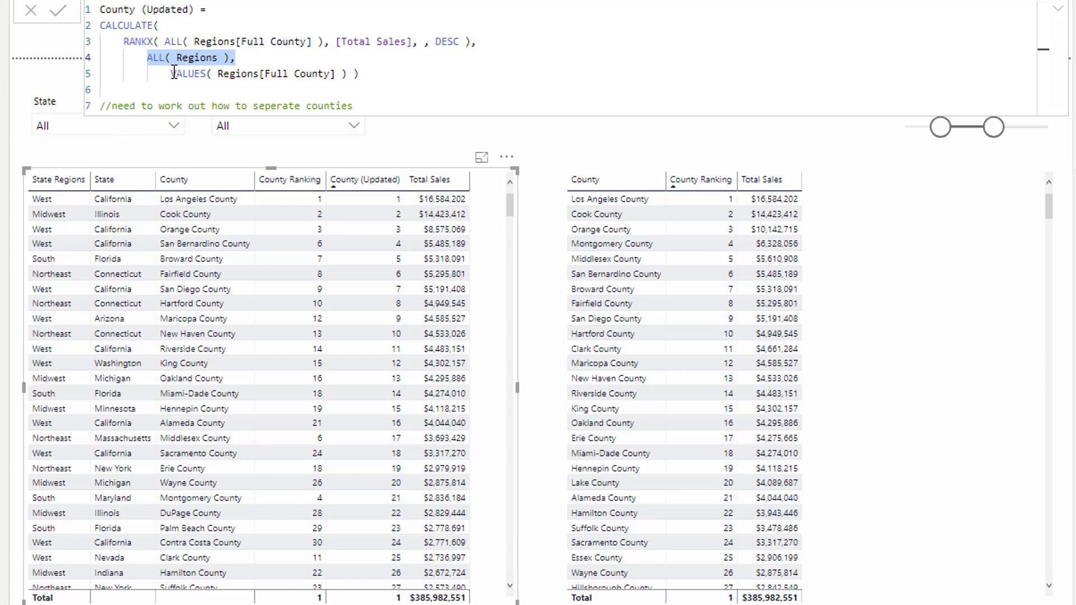
left_click_drag(171, 74, 347, 75)
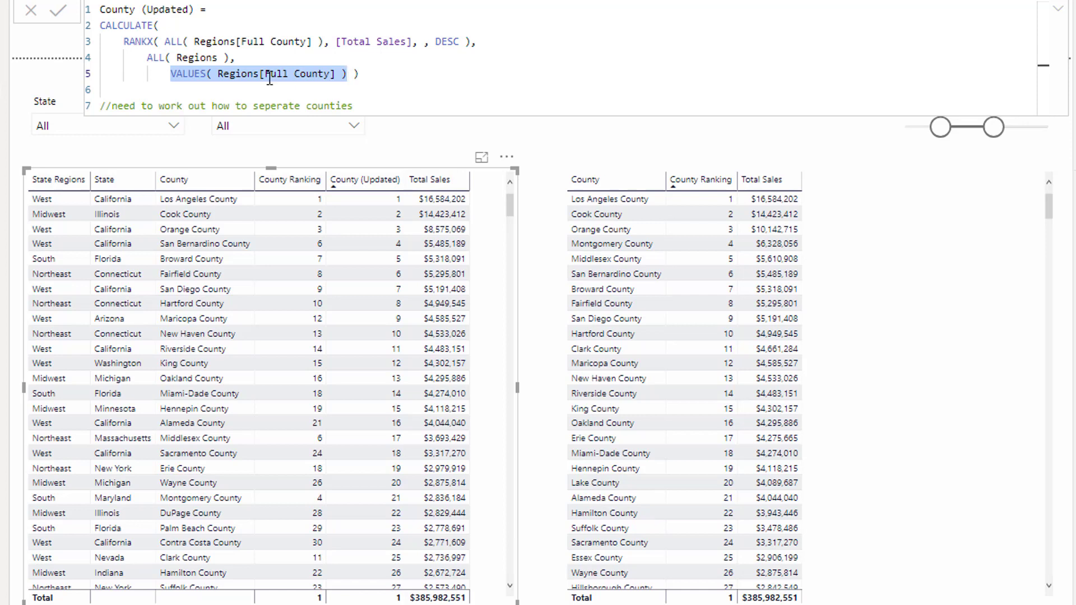
left_click_drag(147, 57, 249, 60)
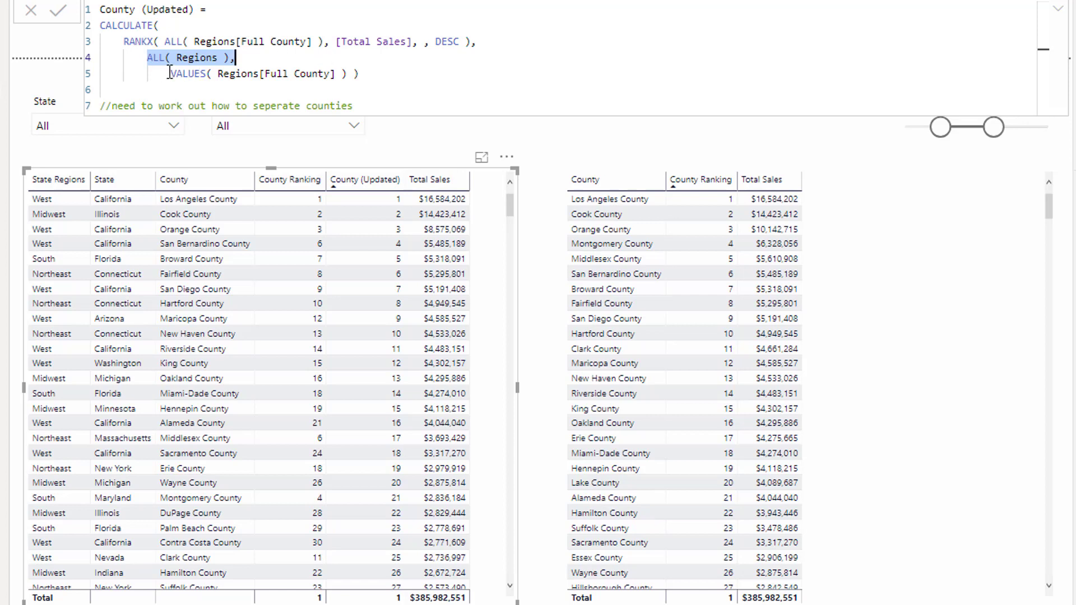
left_click_drag(170, 73, 348, 75)
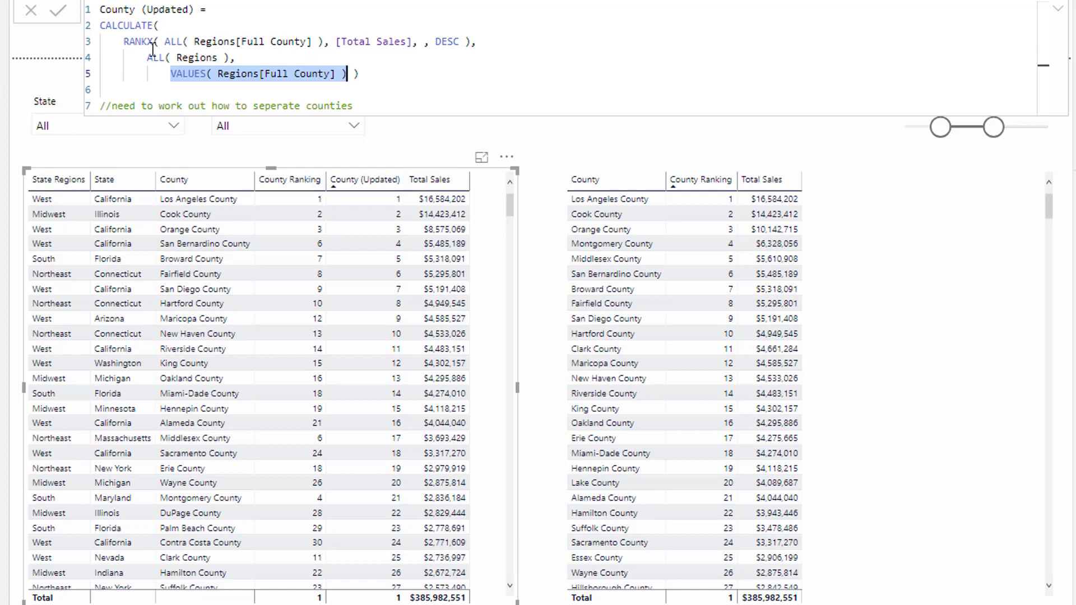
left_click_drag(123, 42, 471, 43)
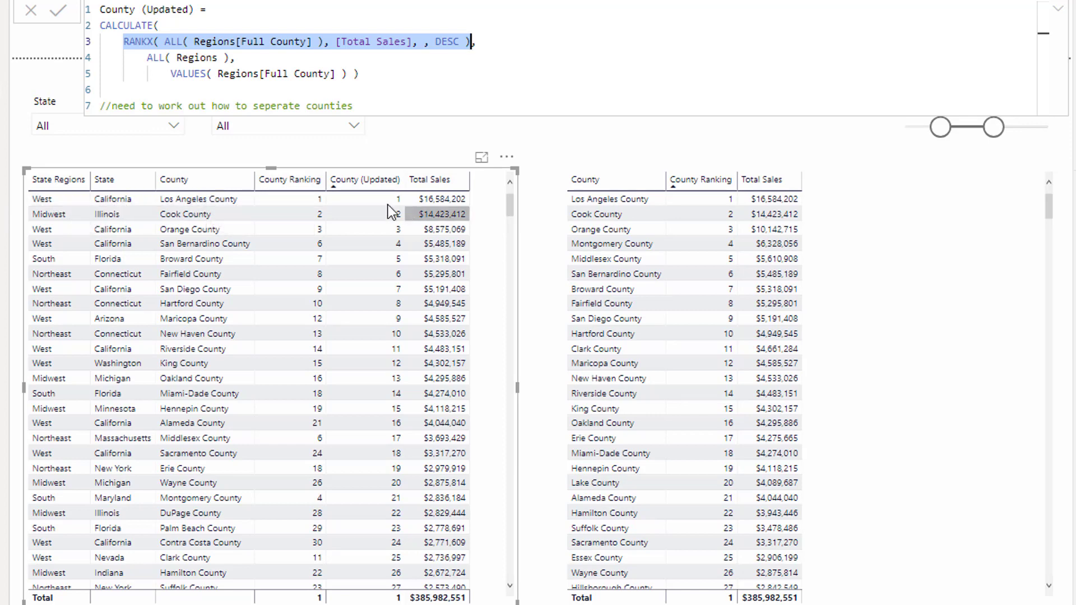
- Filter both county tables to the South region and review the ALL( Regions ) argument in the measure
scroll(372, 212, "down", 5)
scroll(373, 217, "down", 12)
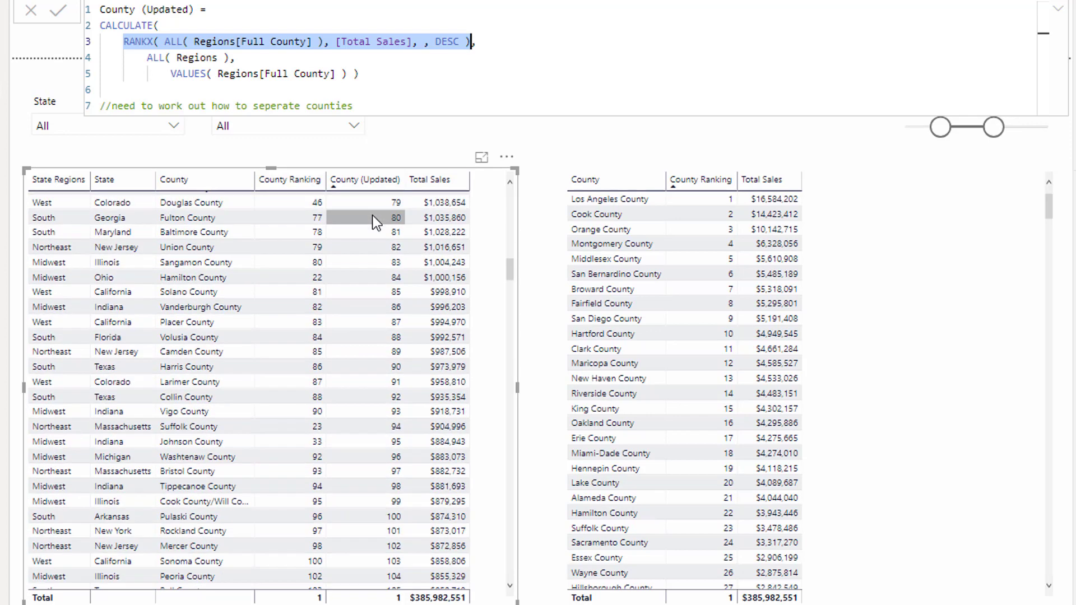
scroll(372, 219, "up", 17)
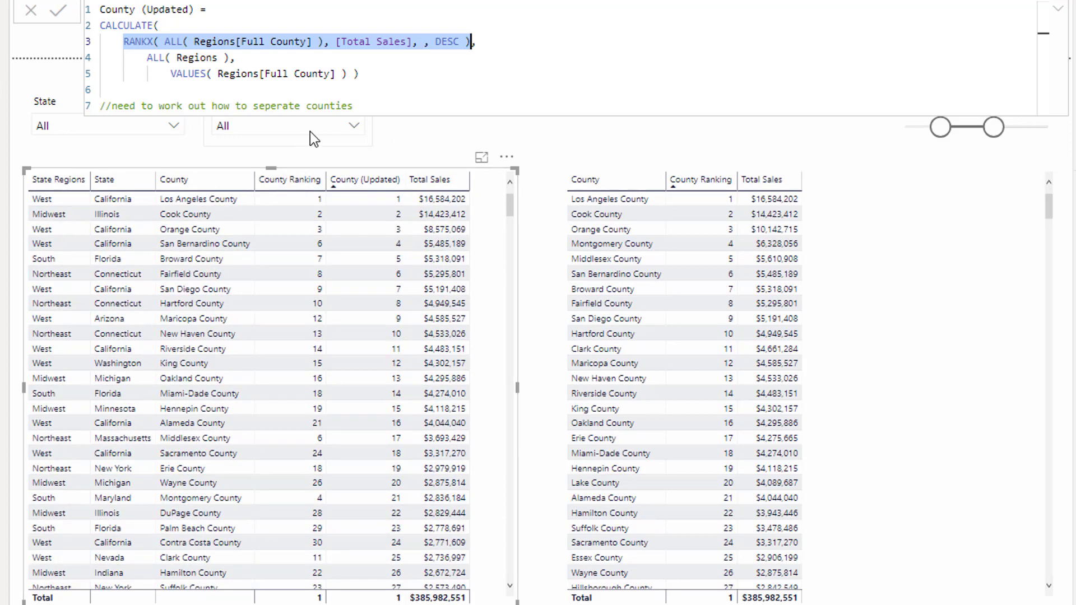
left_click(349, 128)
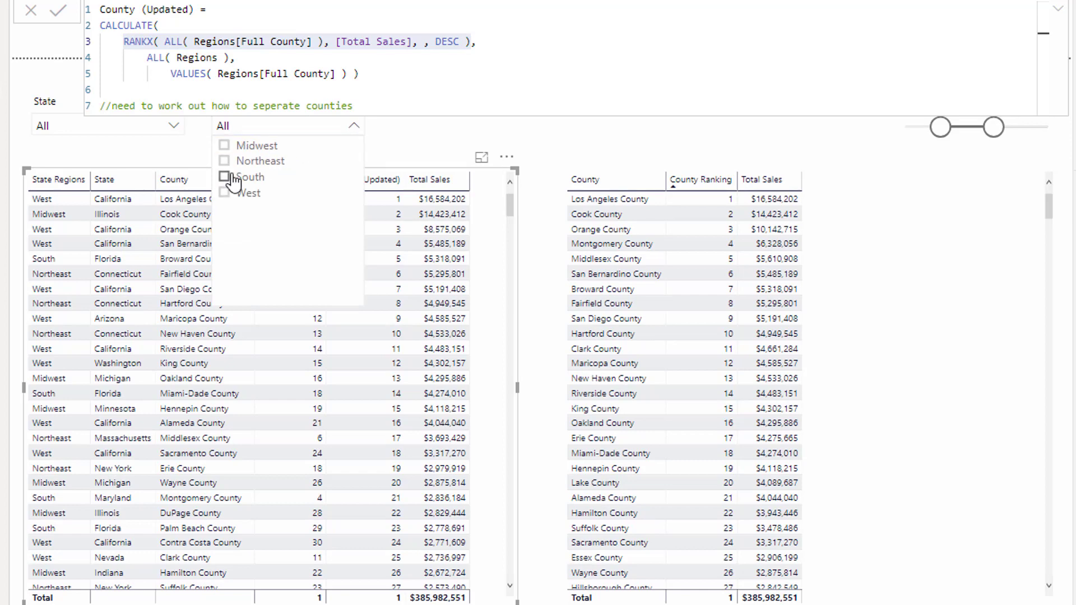
left_click(226, 177)
left_click_drag(146, 57, 236, 57)
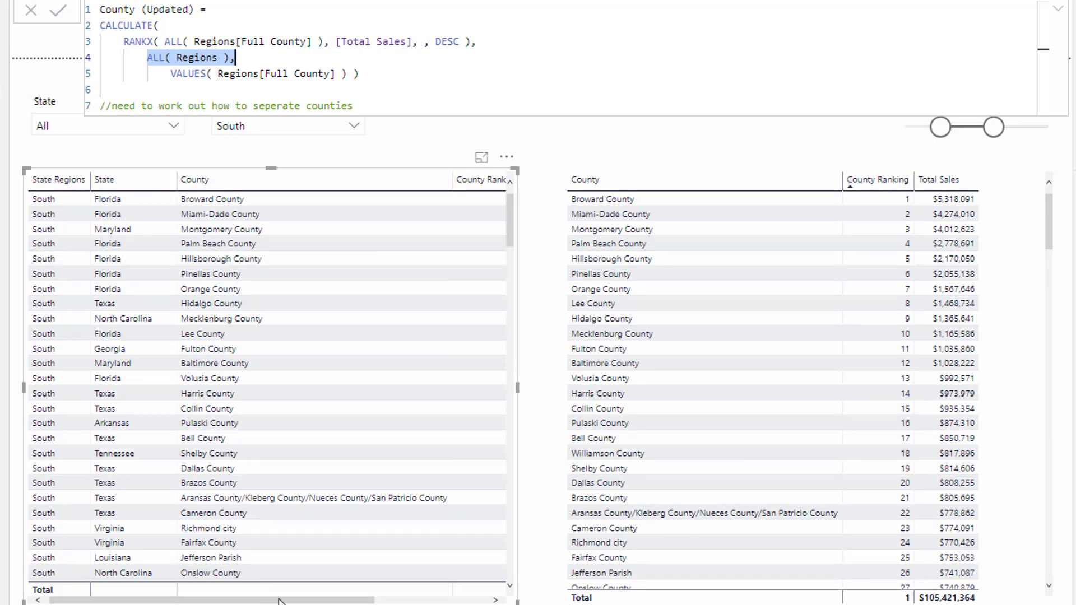
left_click(358, 595)
left_click_drag(345, 595, 455, 595)
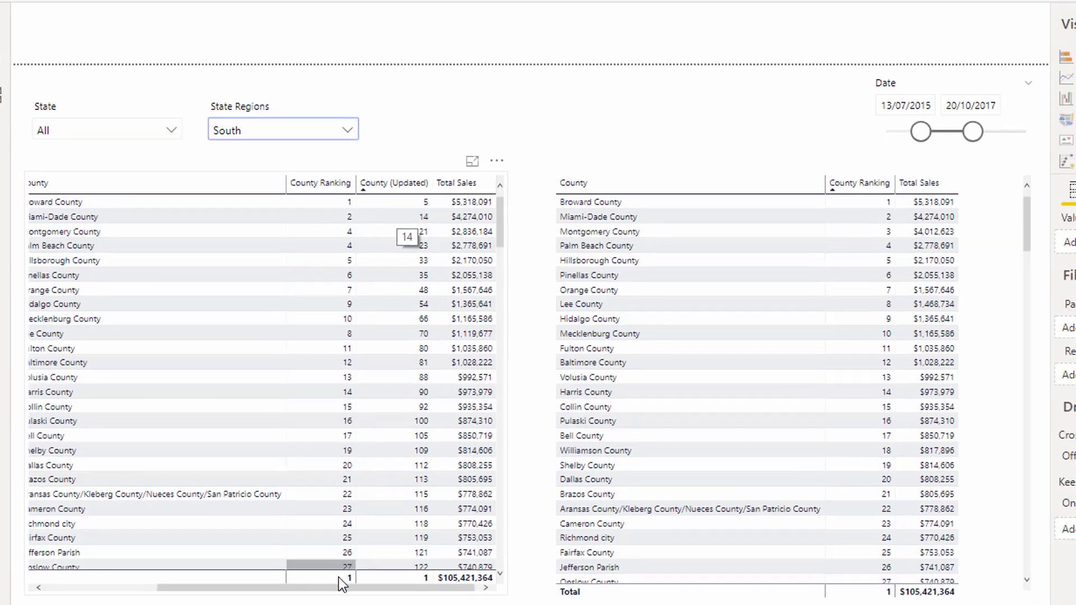
left_click_drag(338, 594, 98, 567)
- Switch the region filter to Northeast, then Midwest, and narrow the County column to reveal the ranks
left_click(90, 504)
left_click(213, 182)
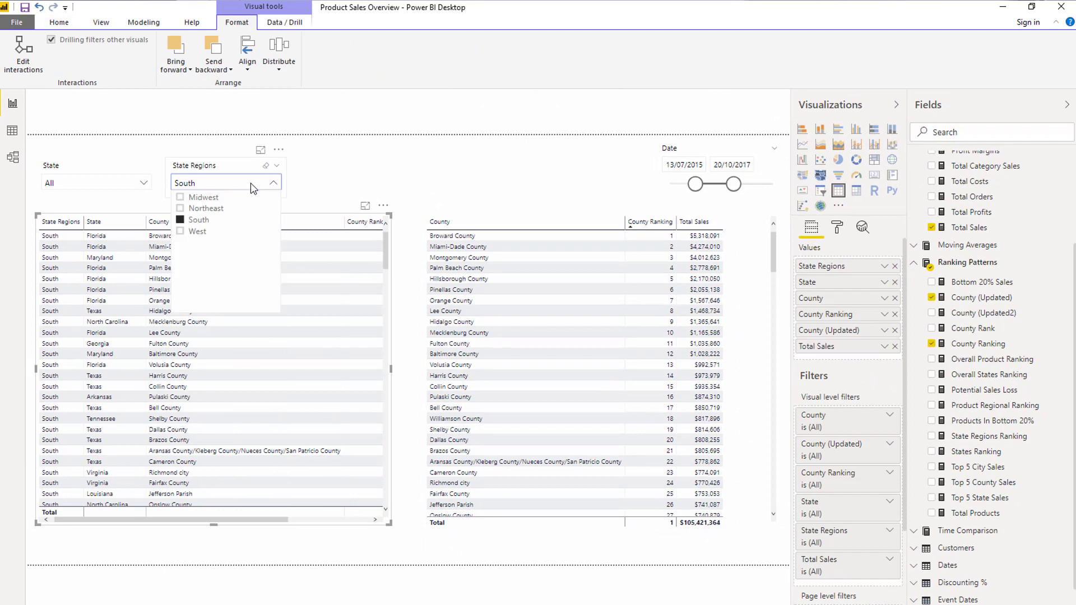
left_click(198, 209)
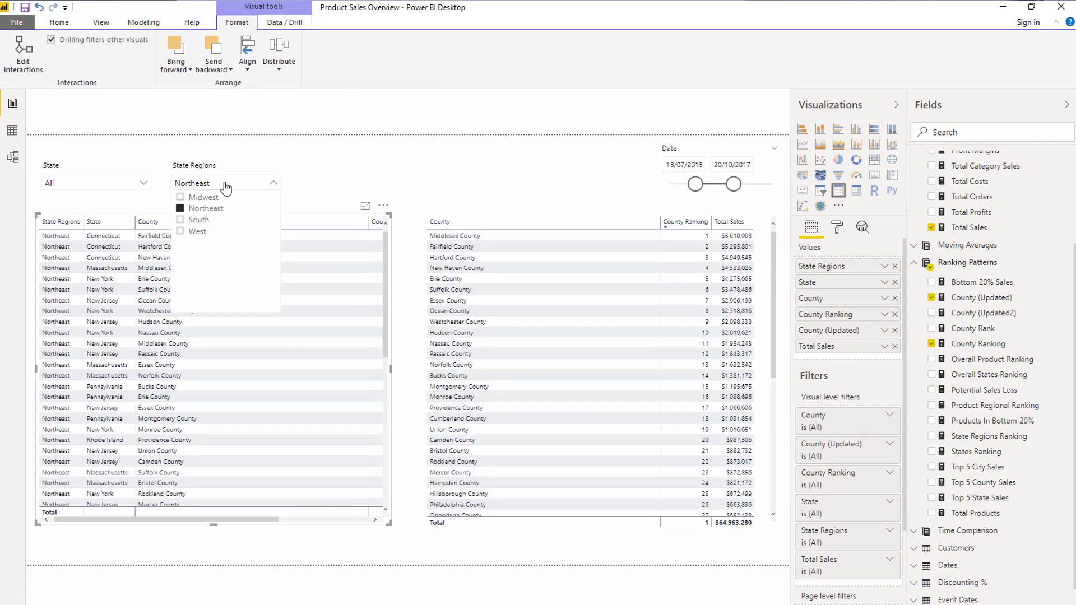
left_click(199, 198)
left_click(273, 184)
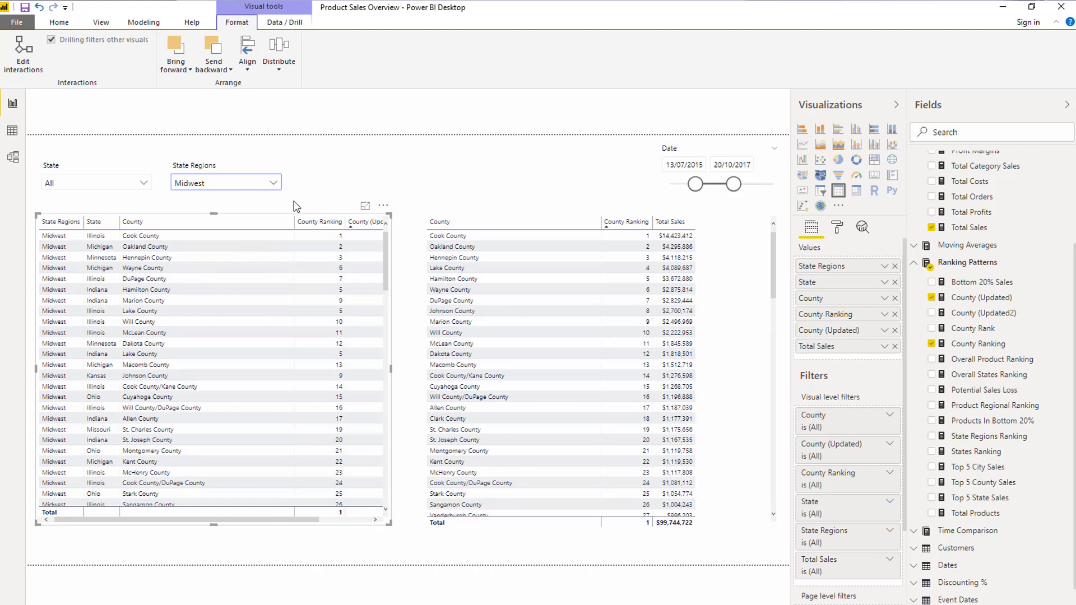
left_click_drag(293, 221, 211, 223)
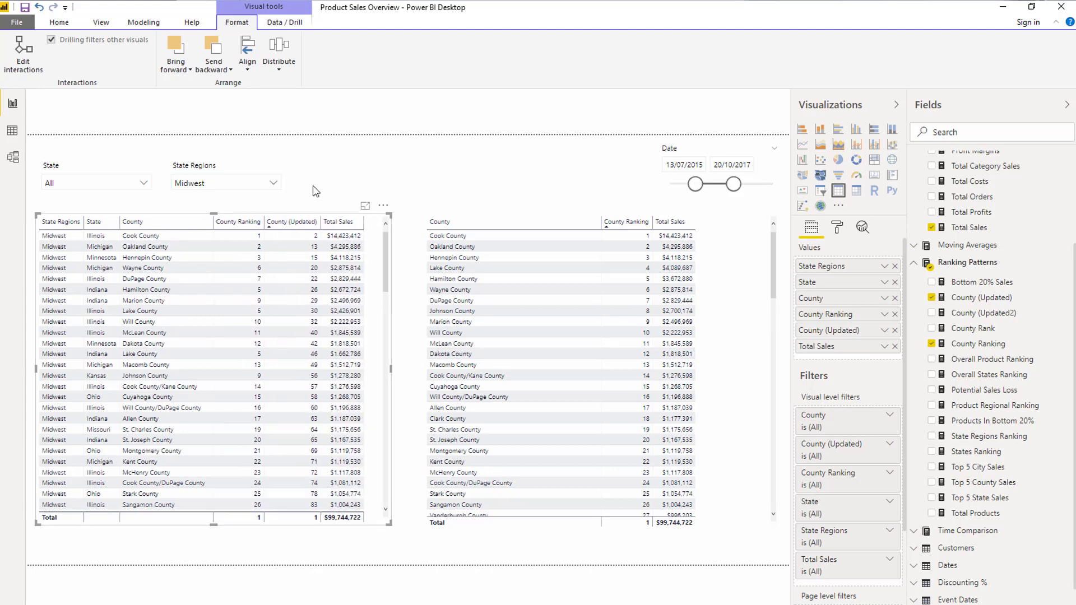
- Clear the Midwest selection so the region slicer returns to All
left_click(207, 187)
left_click(191, 197)
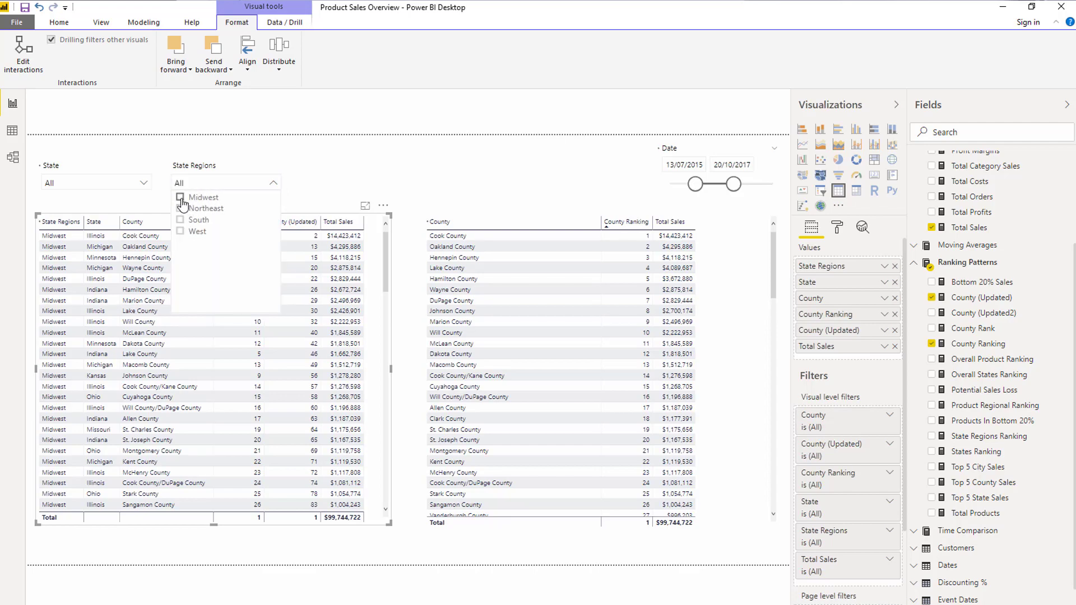
left_click(407, 190)
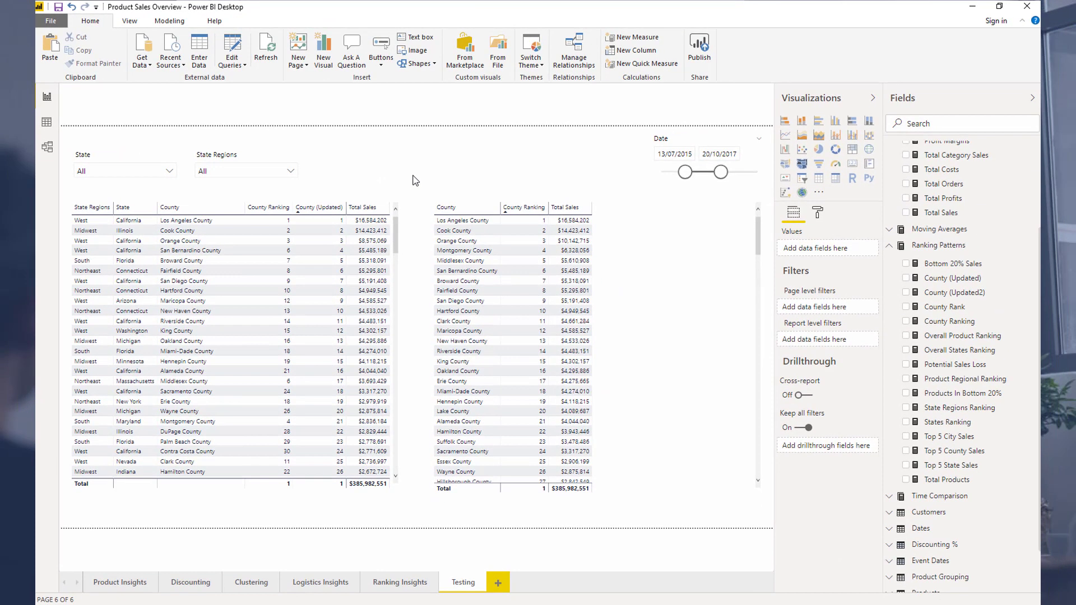